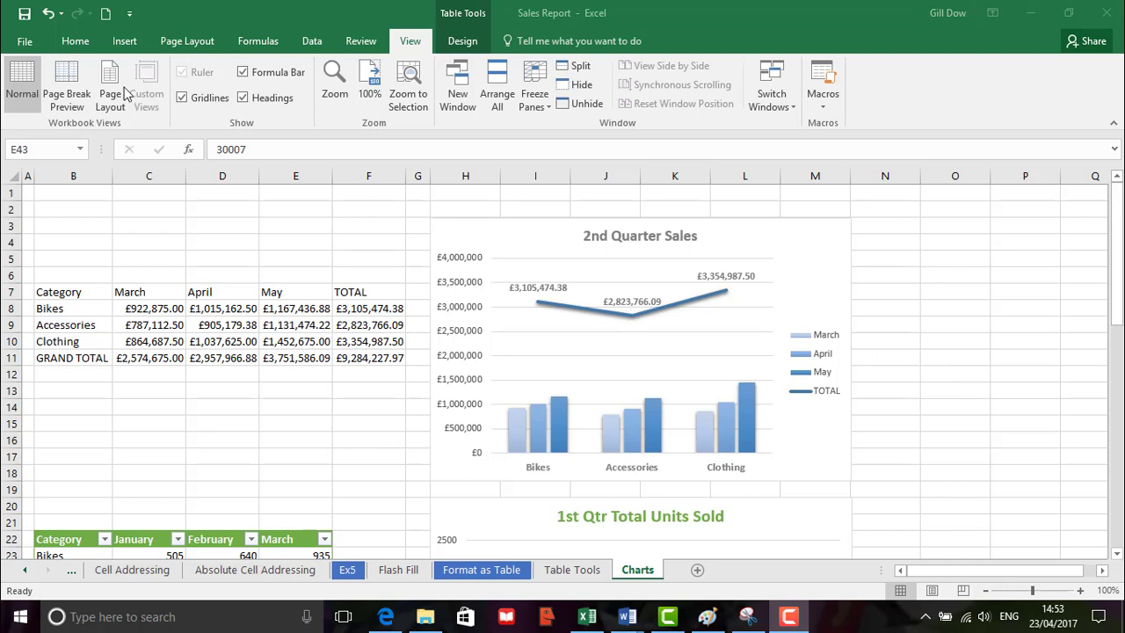
- Open the print preview of the Charts sheet and look at its second page
click(32, 43)
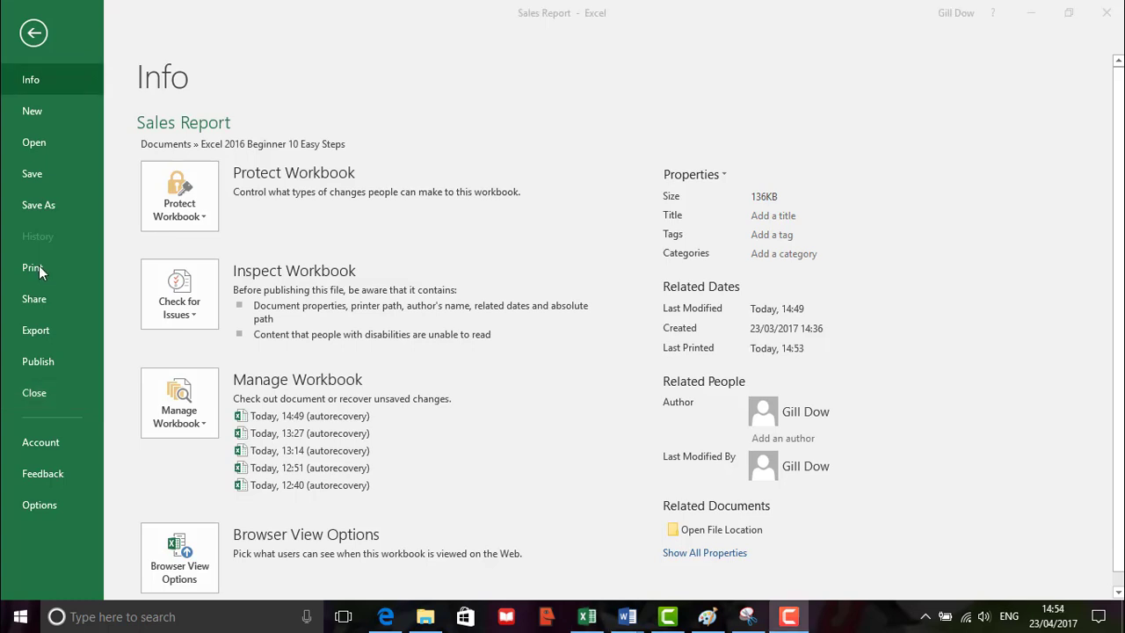
click(33, 267)
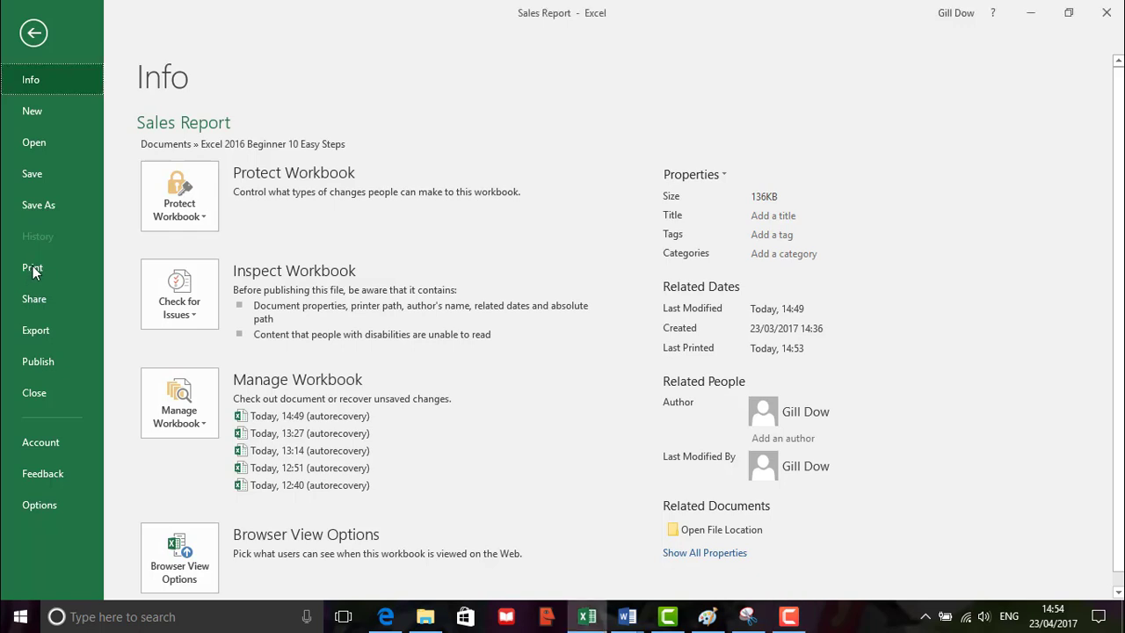
click(32, 269)
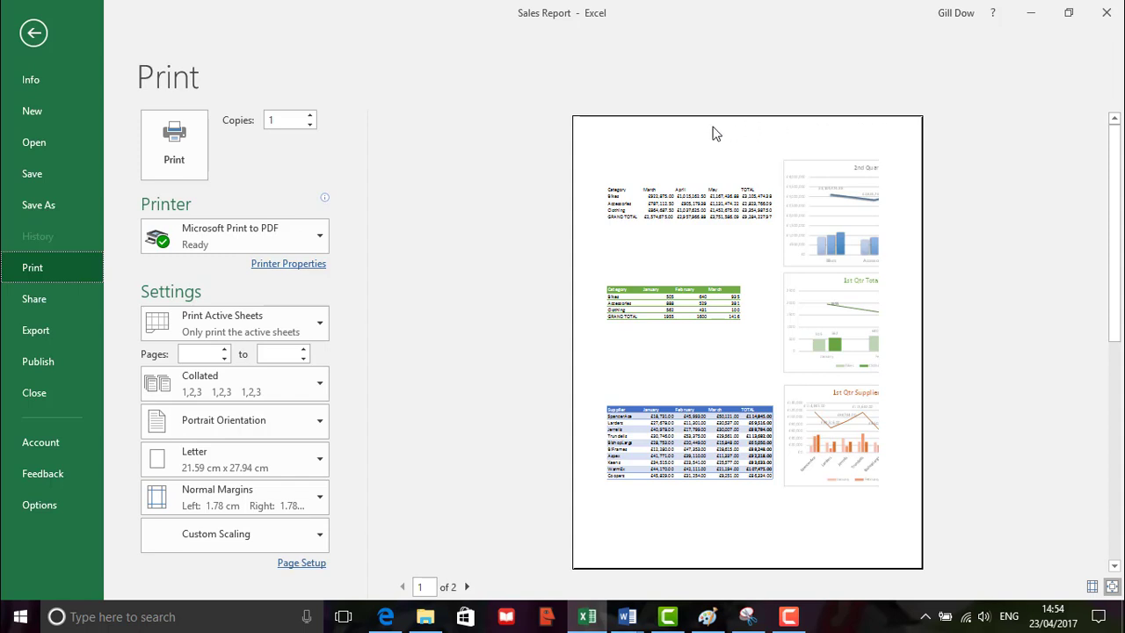
click(466, 587)
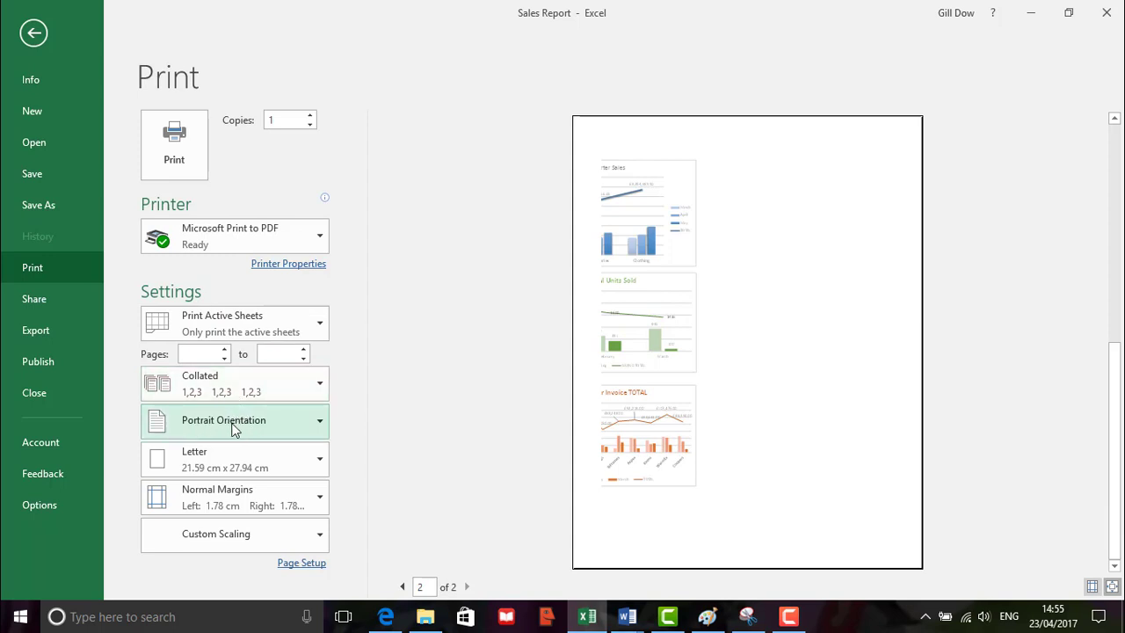
- Set the print orientation to landscape, page through the whole preview and return to the worksheet
click(320, 421)
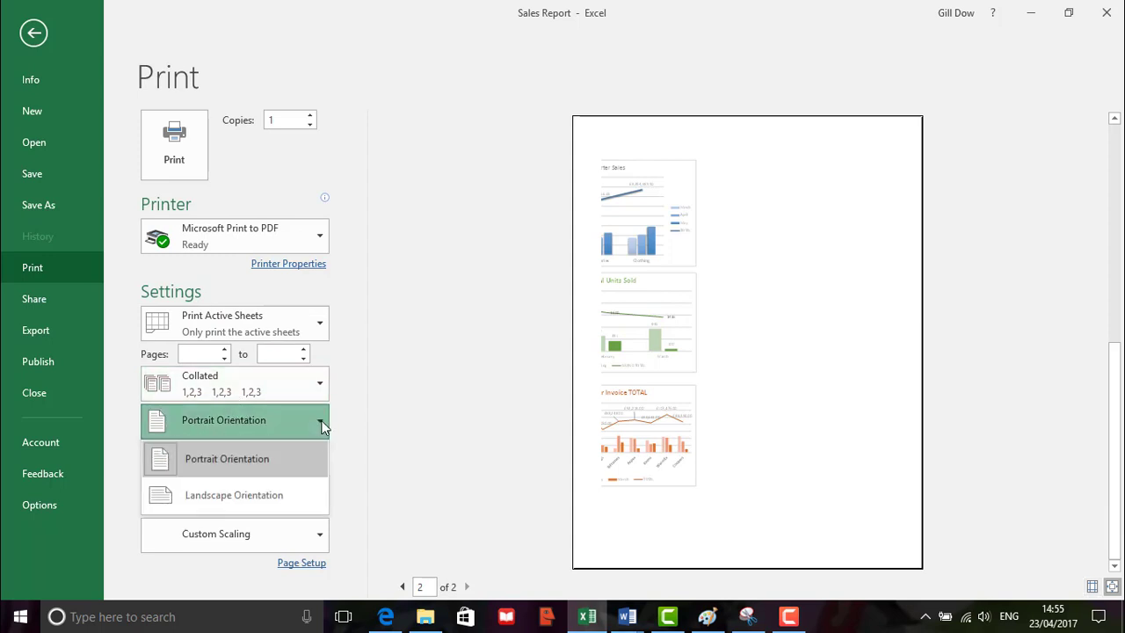
click(284, 496)
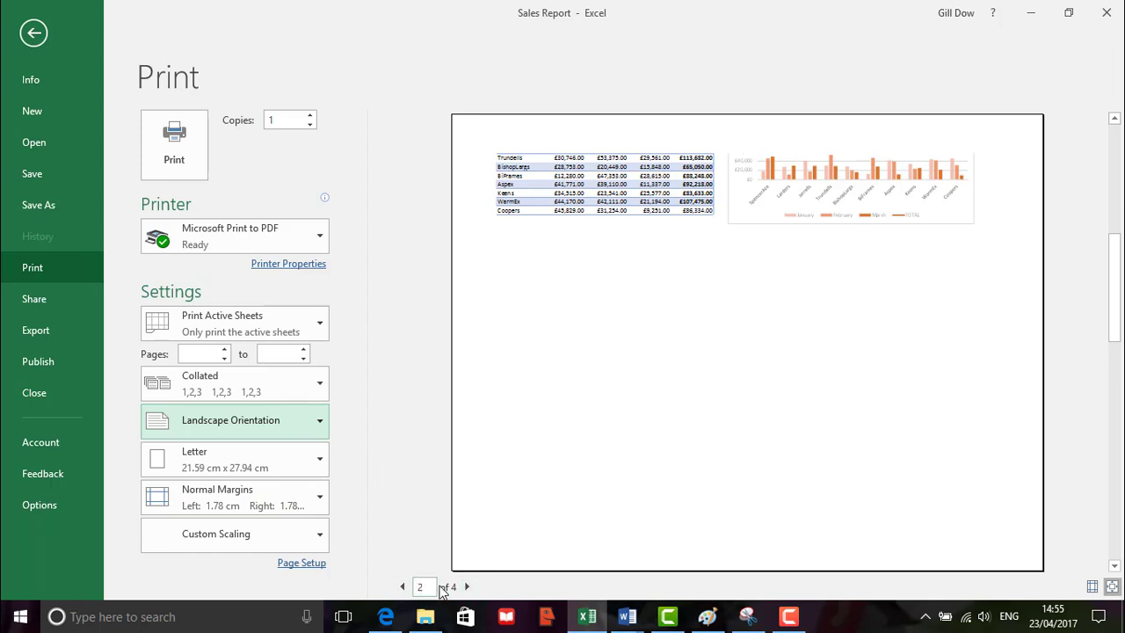
click(403, 587)
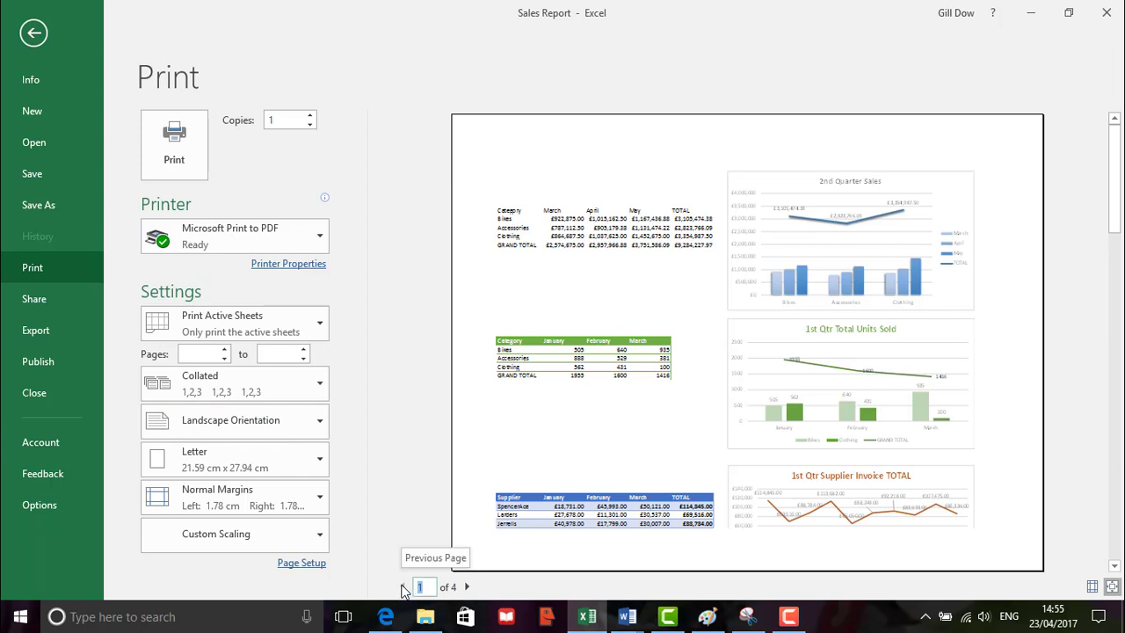
click(467, 587)
click(468, 587)
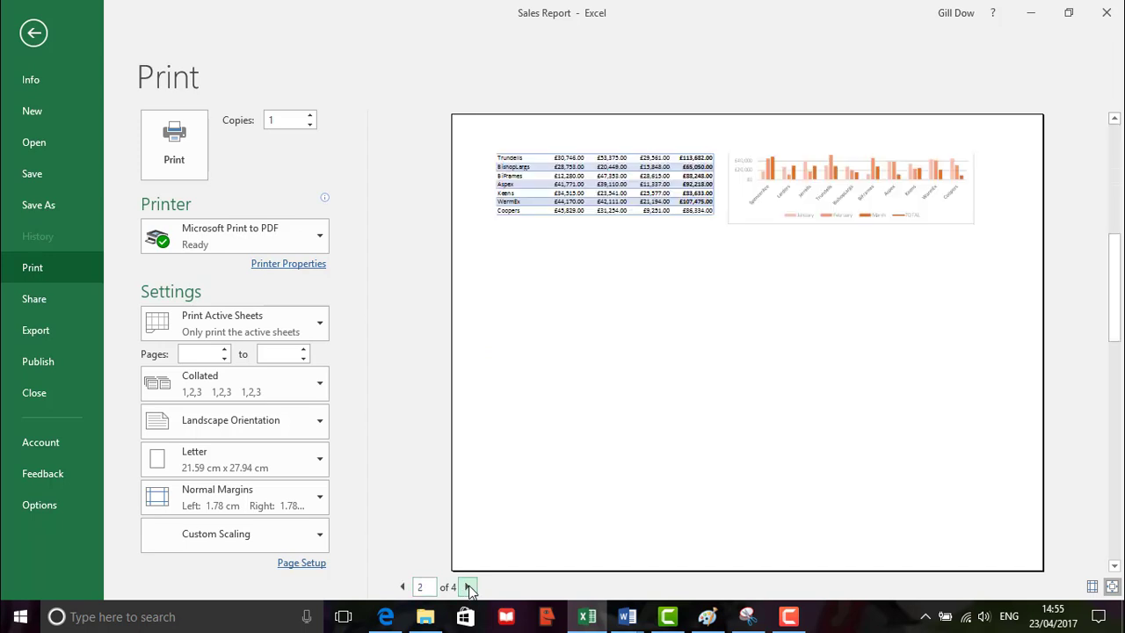
click(468, 587)
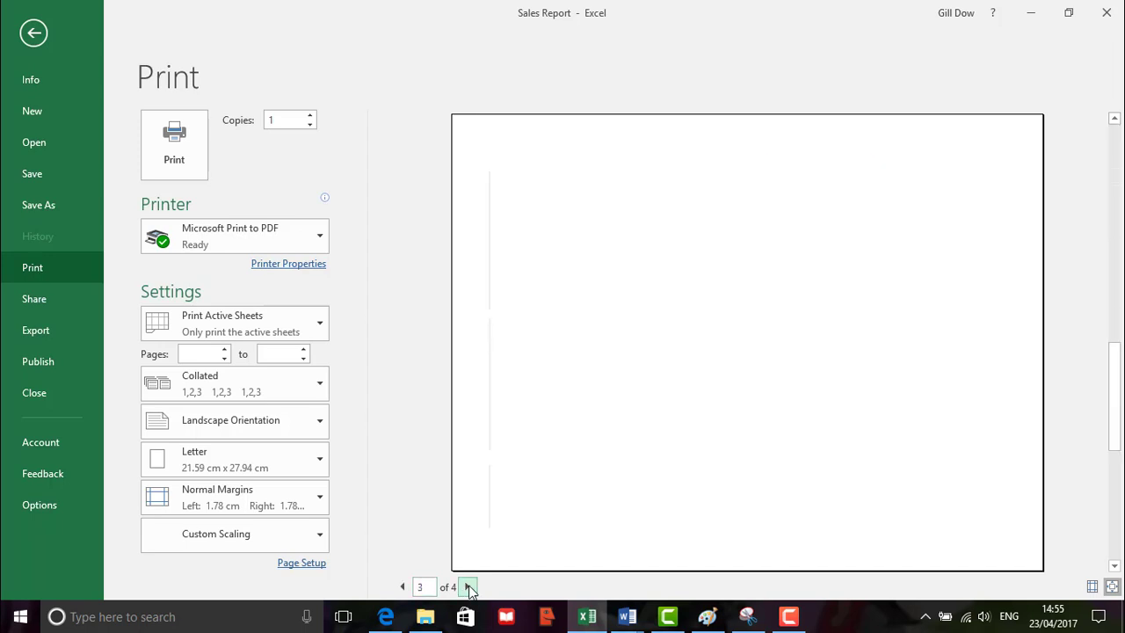
click(468, 587)
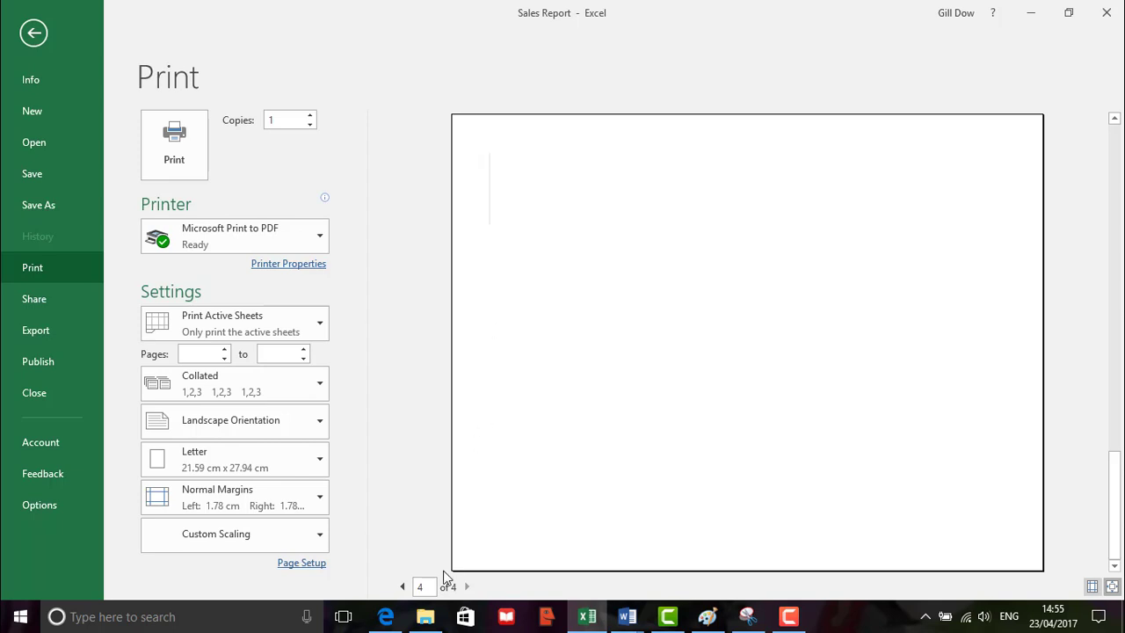
click(404, 587)
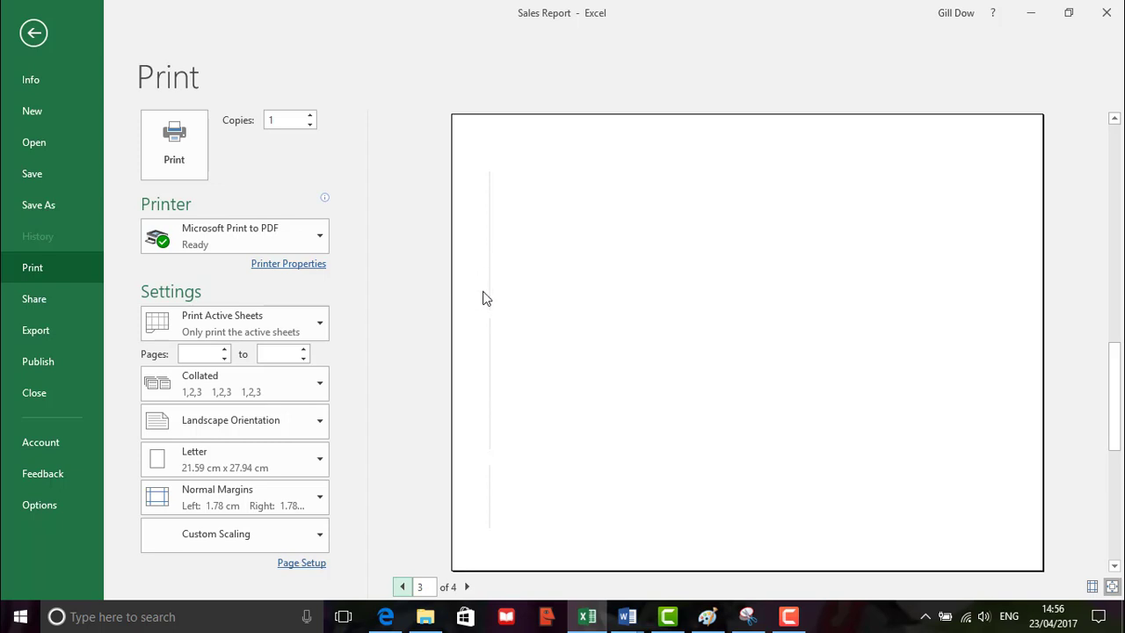
click(40, 39)
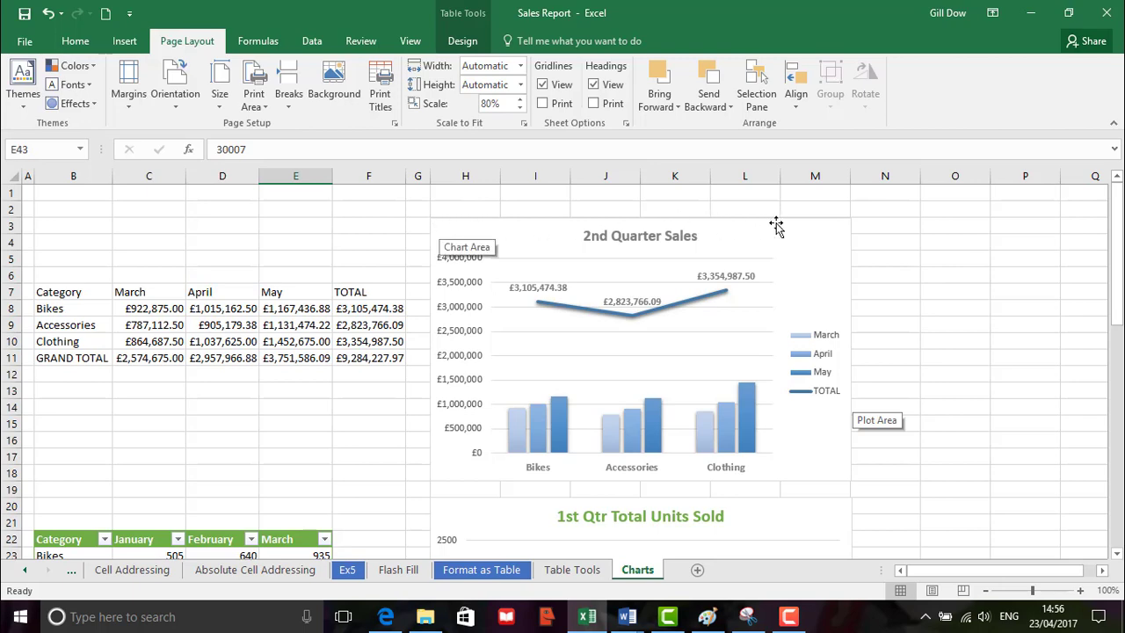
- Set the Charts sheet's print scale to 100%
scroll(844, 351, down, 4)
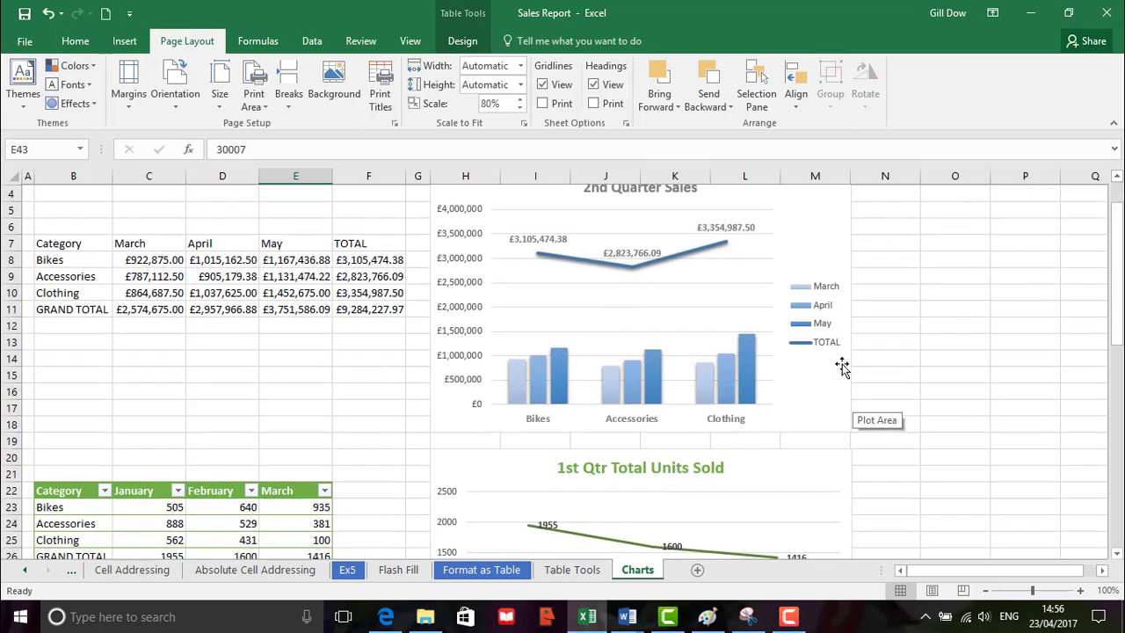
scroll(846, 387, down, 5)
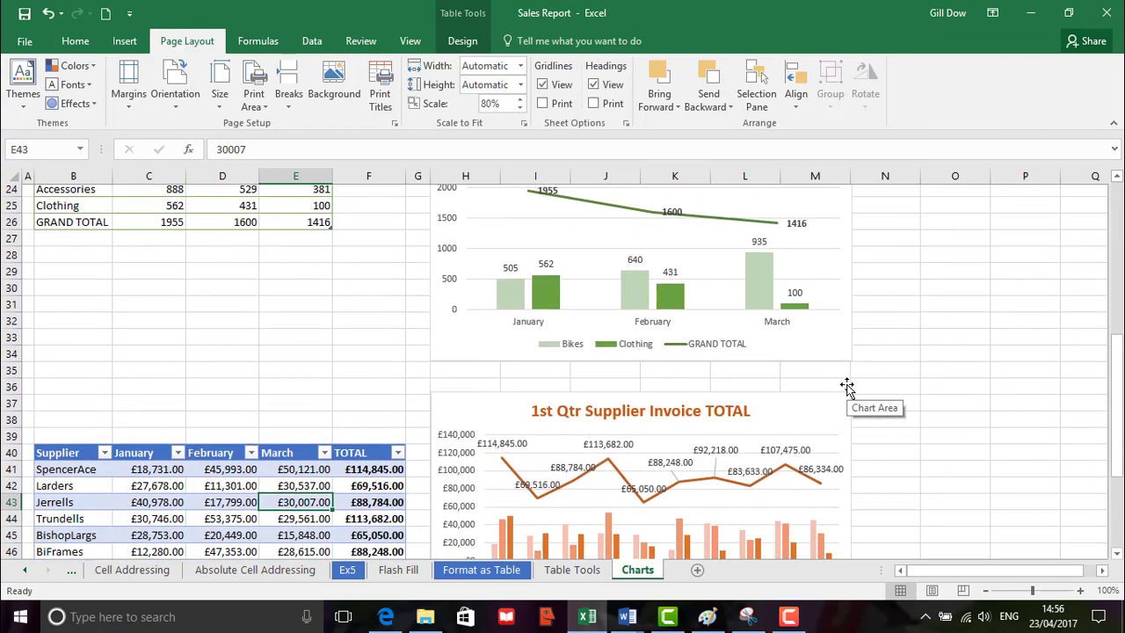
scroll(846, 387, up, 9)
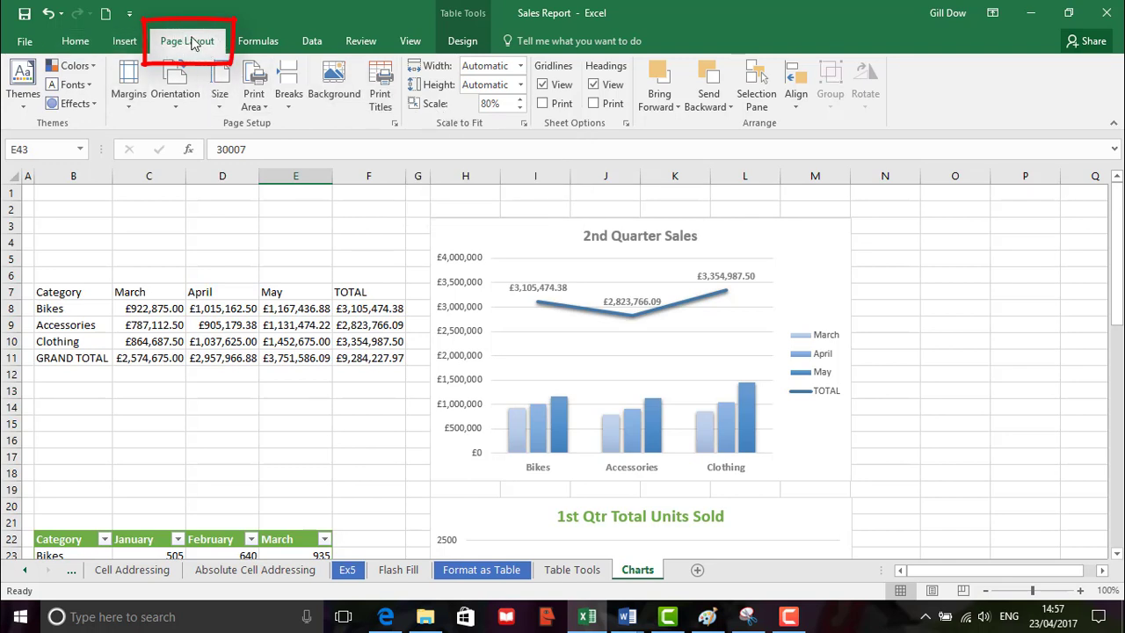
click(520, 100)
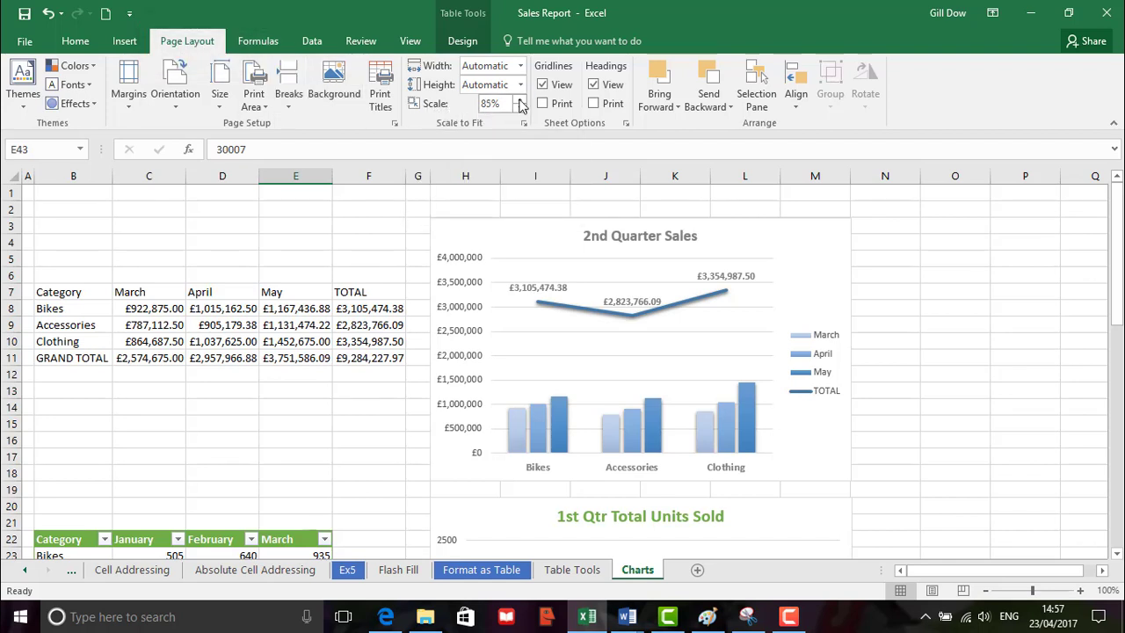
click(519, 100)
click(519, 101)
click(519, 100)
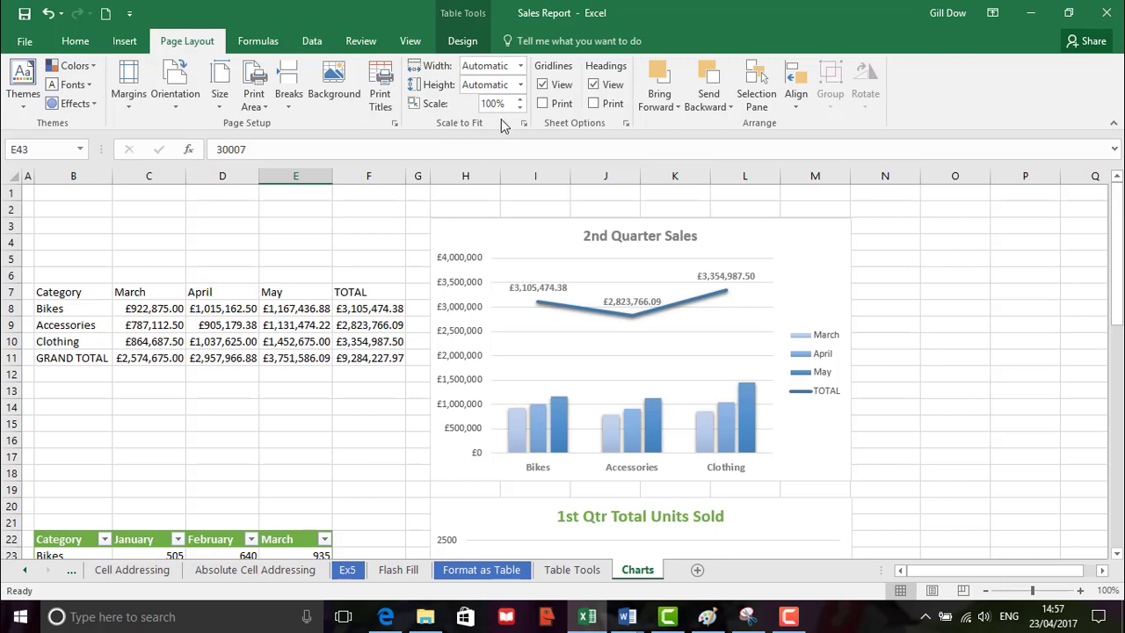
- Check every page of the print preview at the new scale and return to the worksheet
click(24, 41)
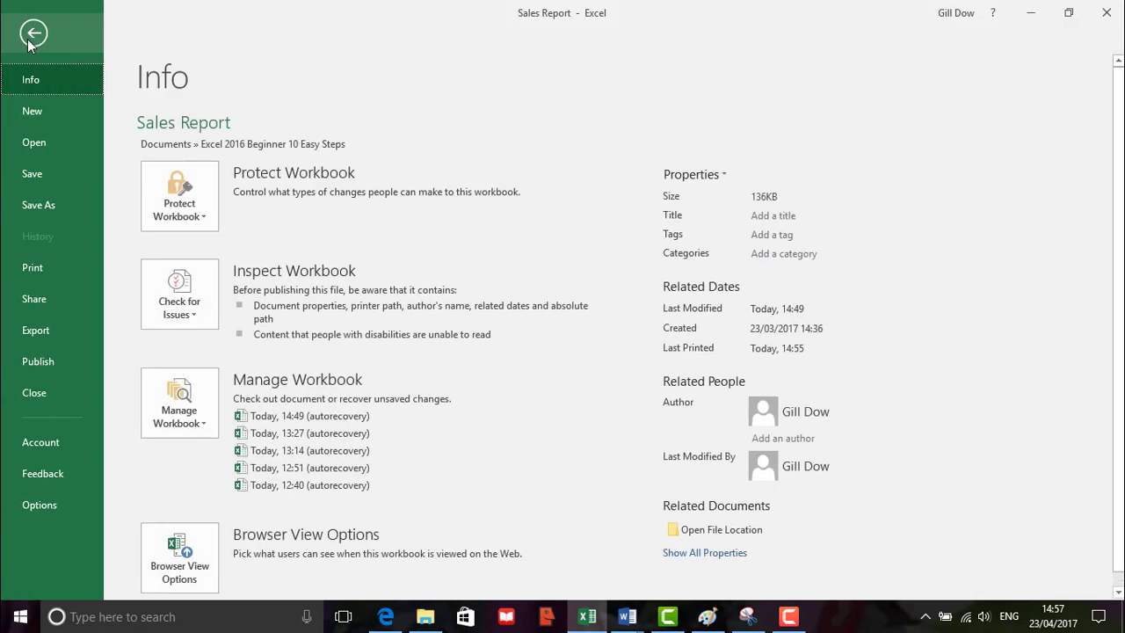
click(35, 269)
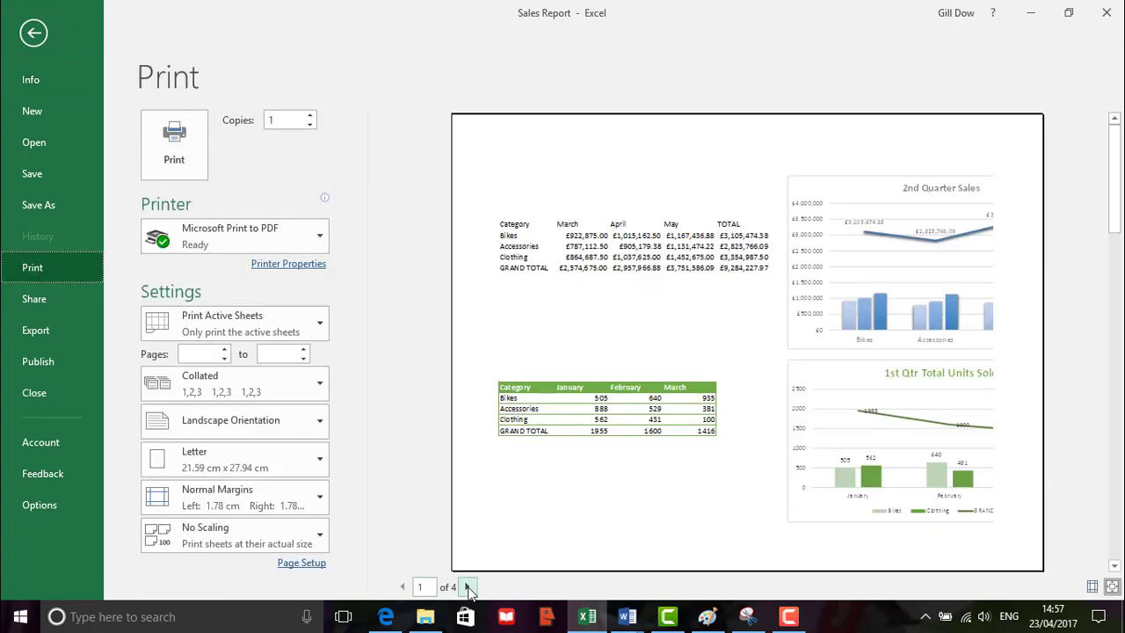
click(468, 587)
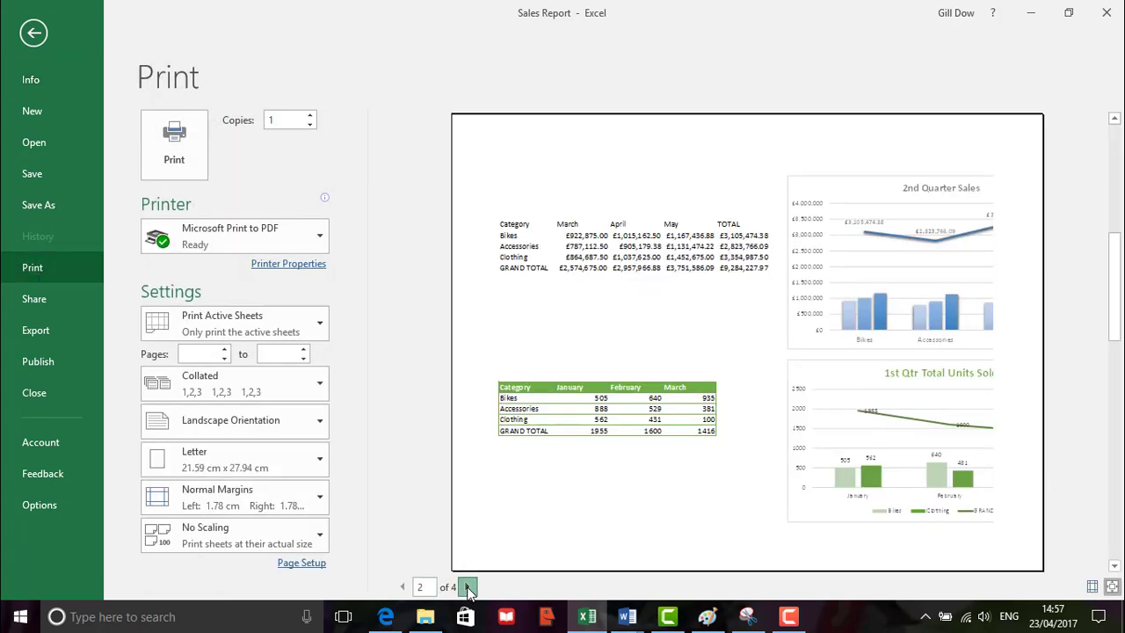
click(467, 586)
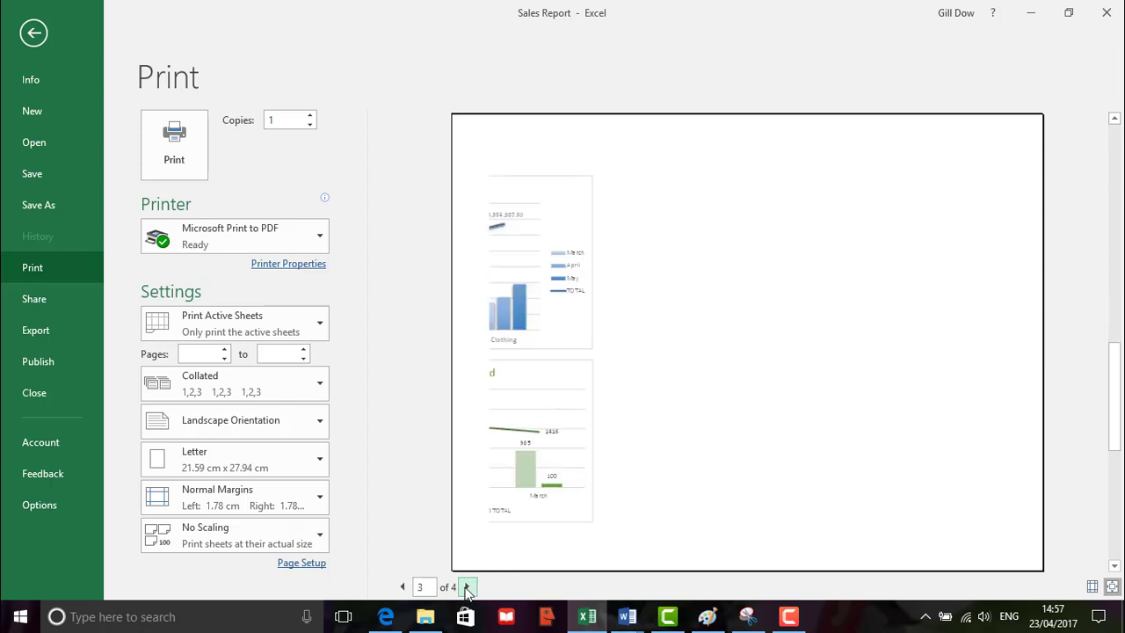
click(467, 587)
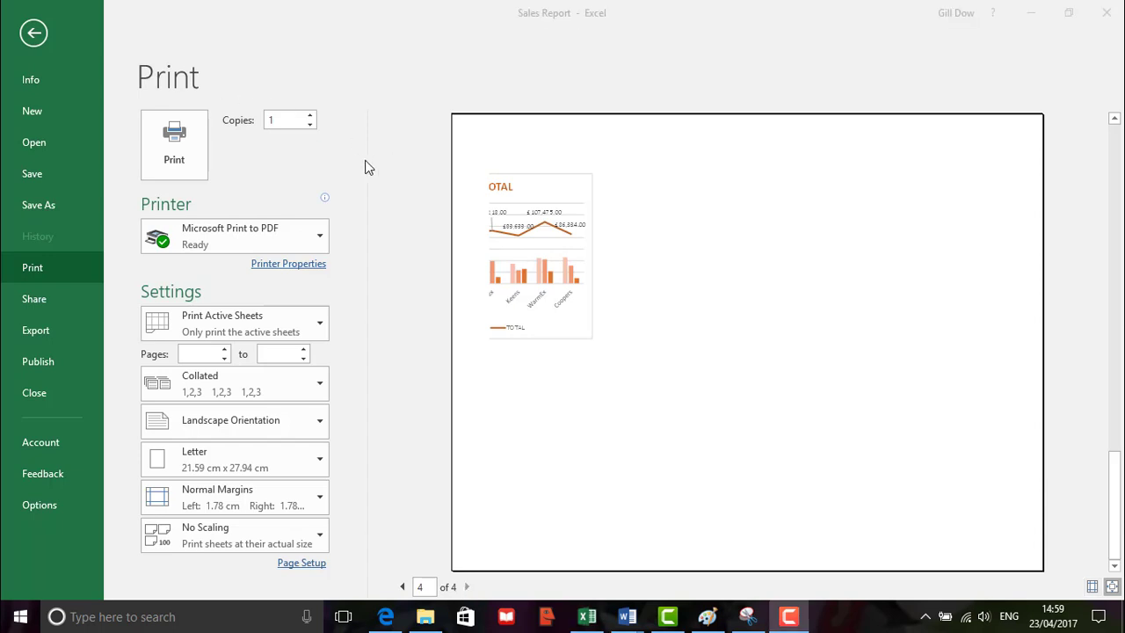
click(34, 34)
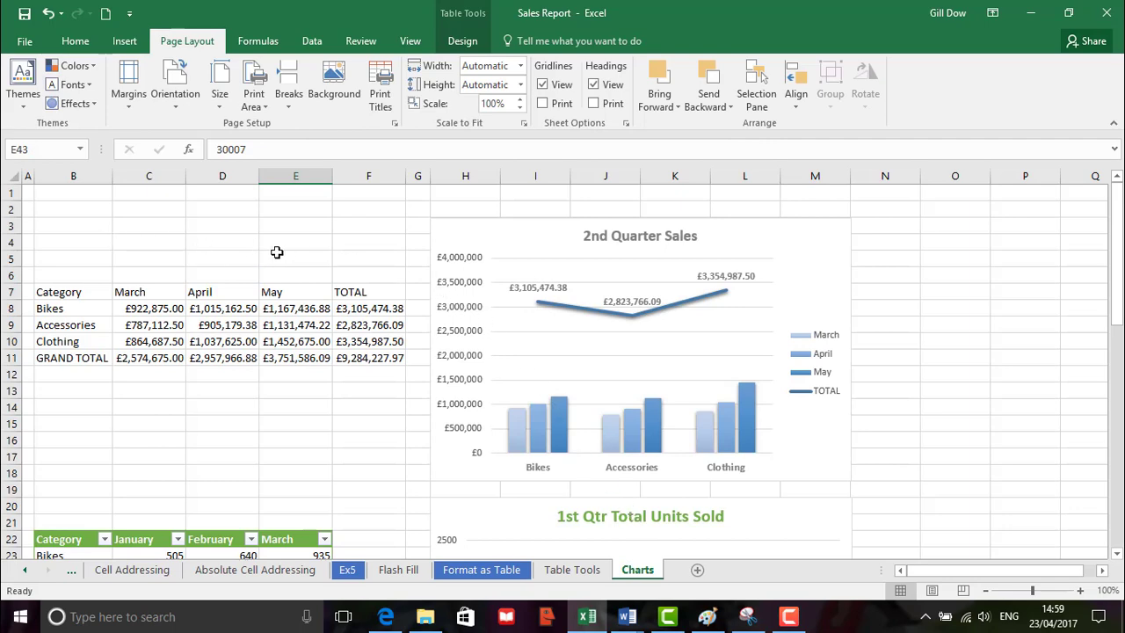
- Examine the three tables and the space they occupy in columns B to F
scroll(360, 309, down, 3)
scroll(363, 317, down, 6)
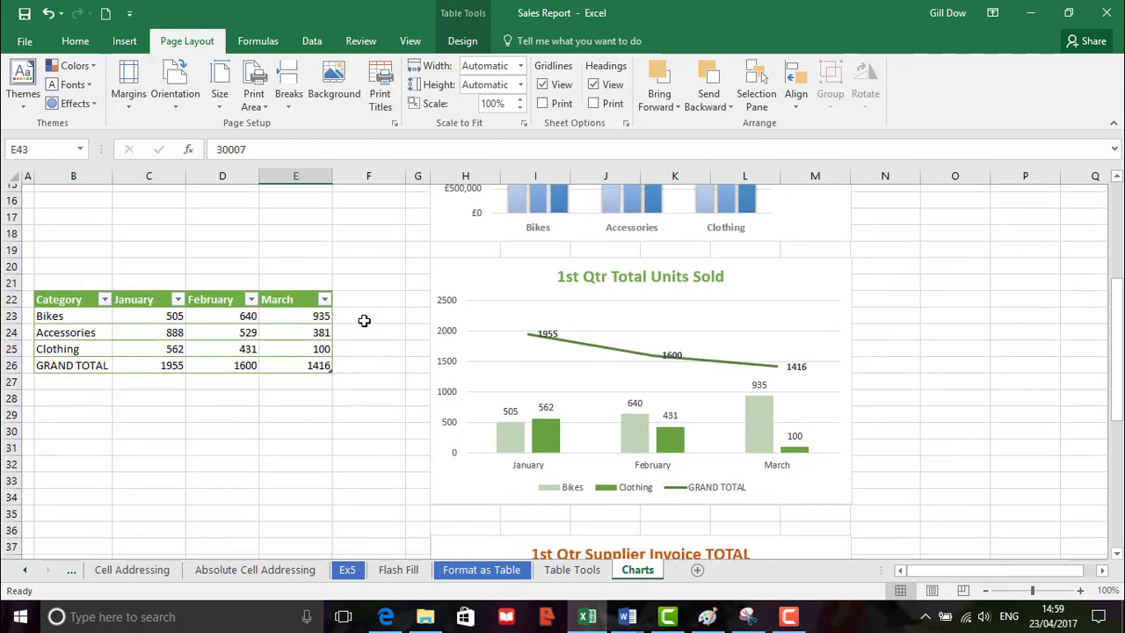
scroll(364, 321, down, 1)
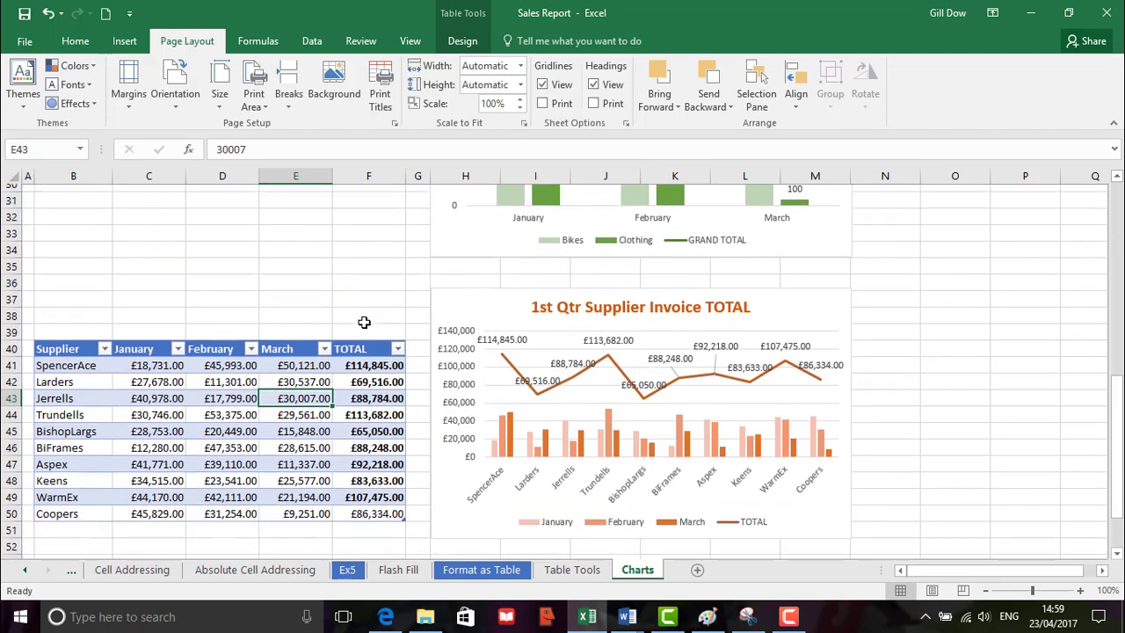
scroll(364, 322, up, 5)
scroll(364, 322, up, 5)
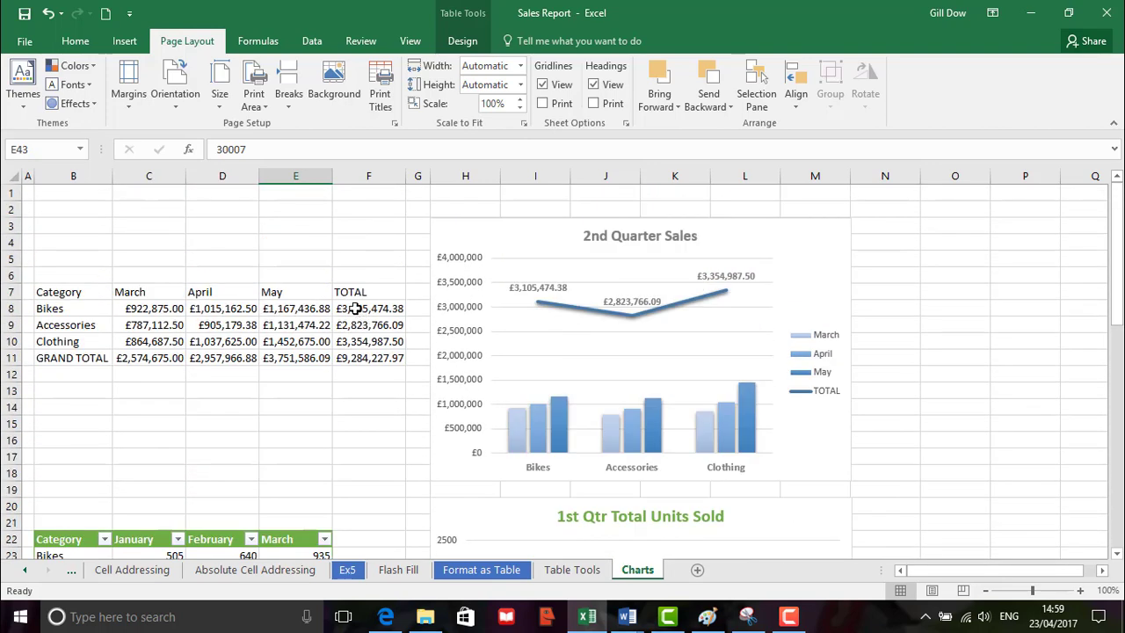
click(81, 179)
drag(82, 179, 365, 179)
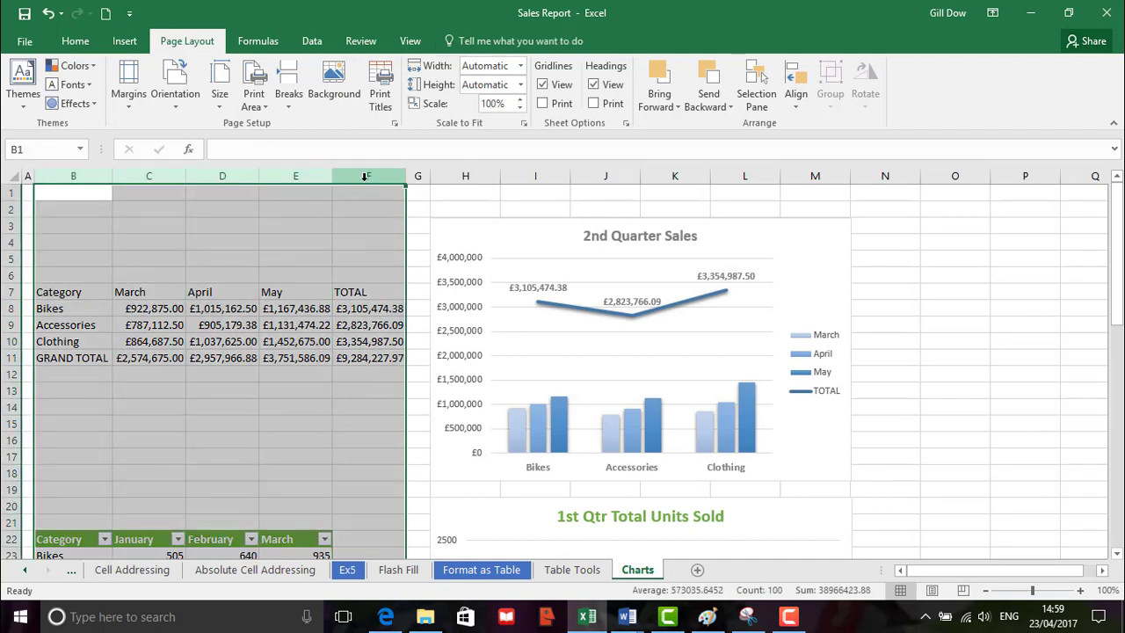
click(365, 177)
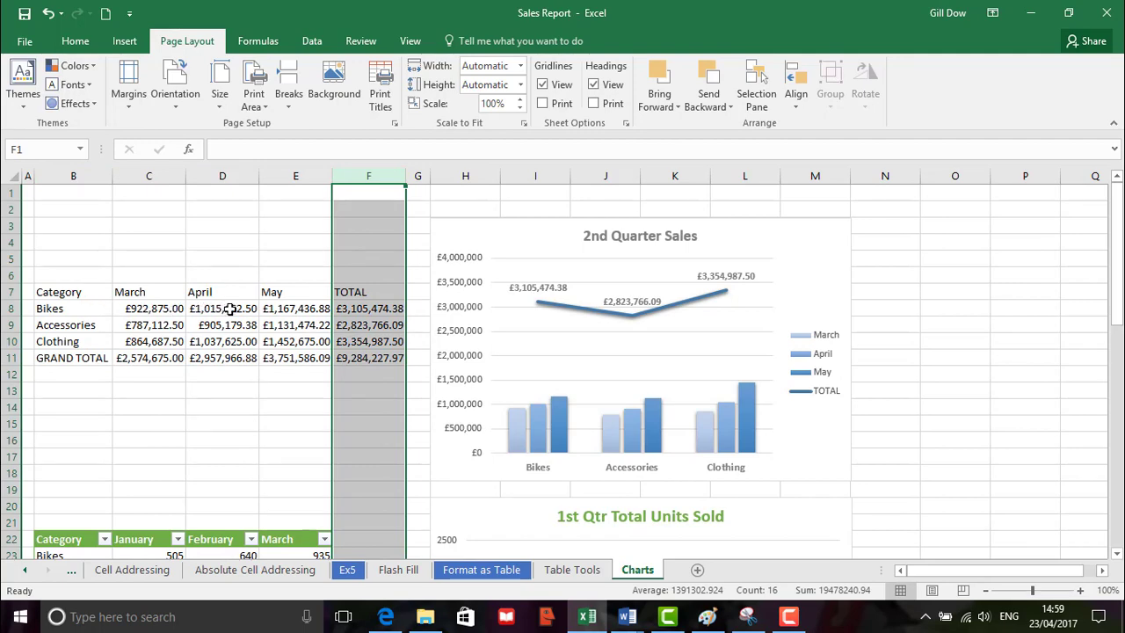
scroll(231, 312, down, 7)
scroll(236, 309, up, 5)
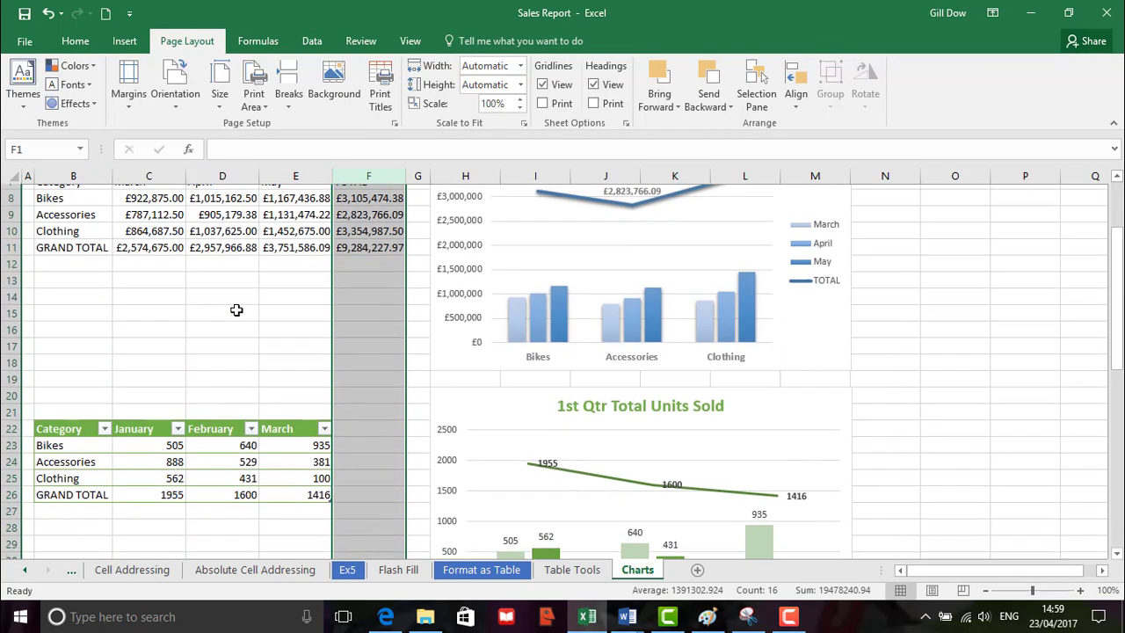
scroll(236, 309, up, 2)
- Narrow column G, the empty gap between the tables and the charts
click(418, 176)
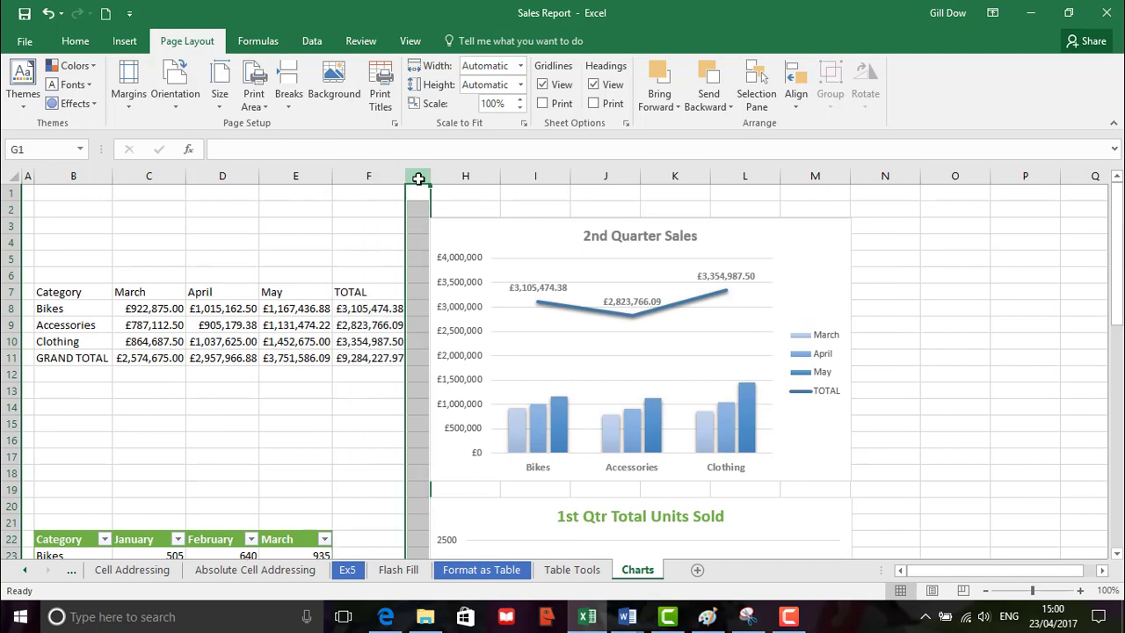
drag(429, 177, 419, 180)
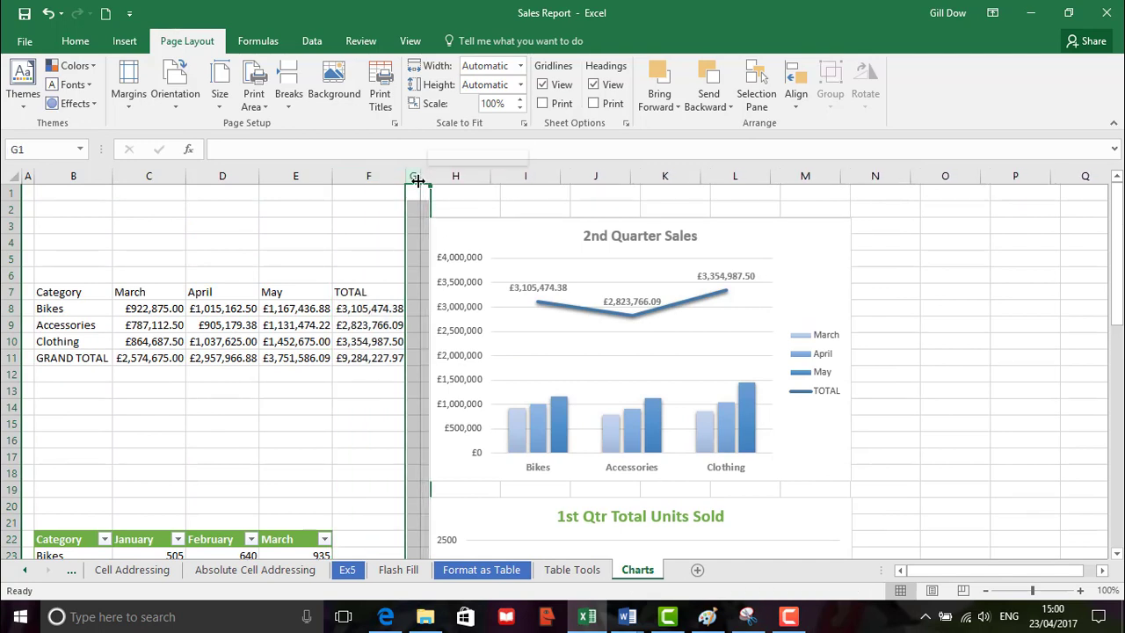
click(371, 194)
- Select the 2nd Quarter Sales, 1st Qtr Total Units Sold and 1st Qtr Supplier Invoice TOTAL charts together
scroll(639, 386, down, 2)
scroll(640, 387, down, 4)
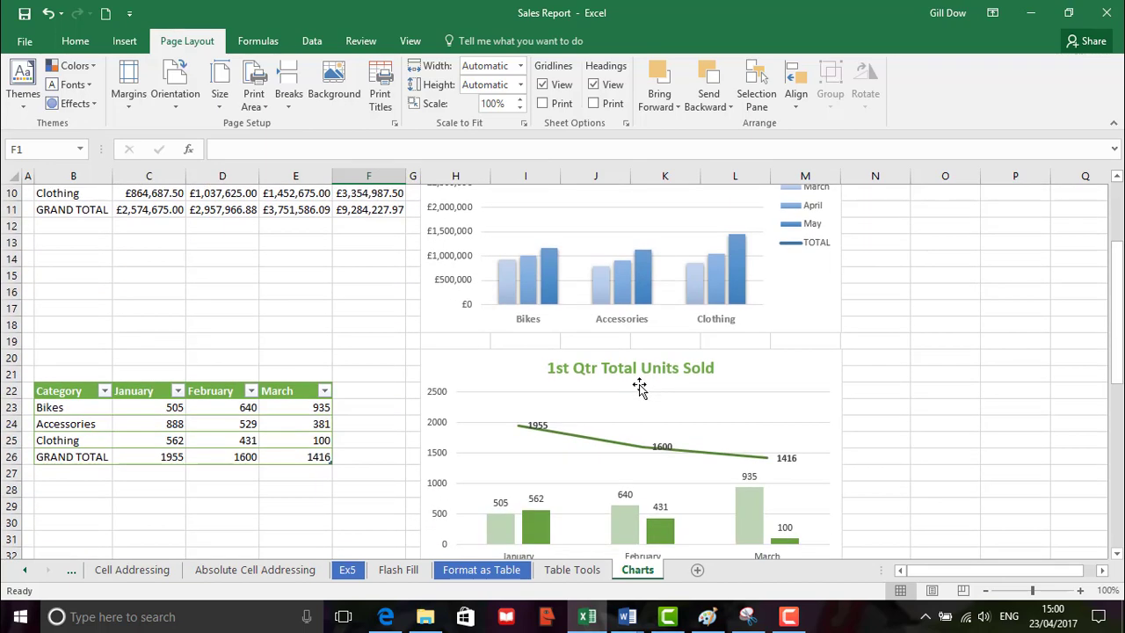
scroll(711, 381, up, 6)
click(786, 252)
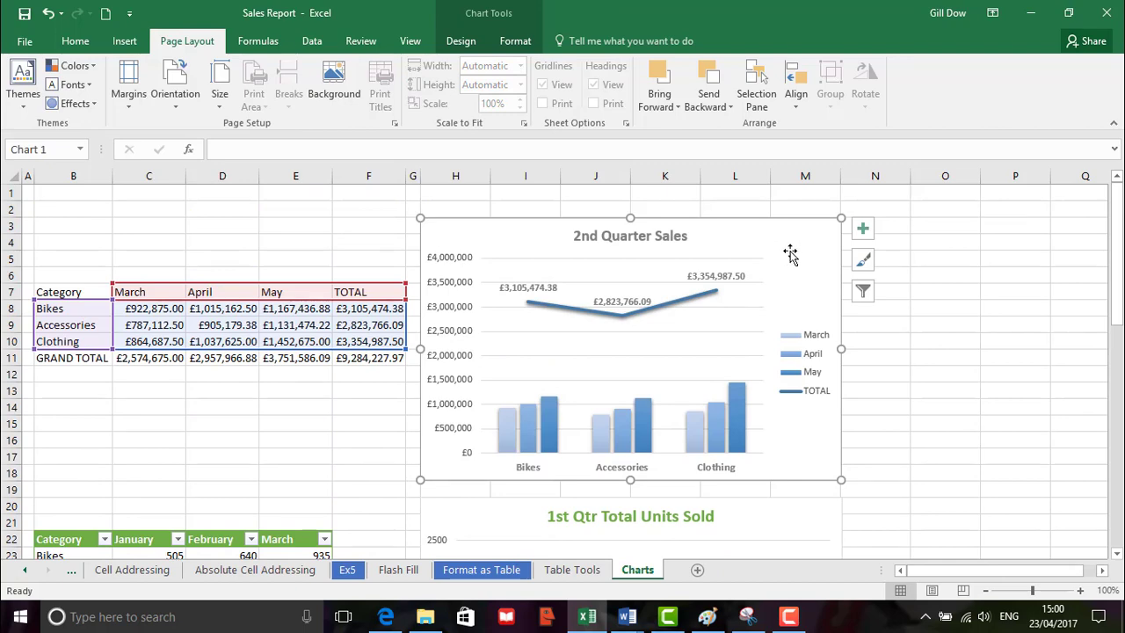
scroll(784, 353, down, 3)
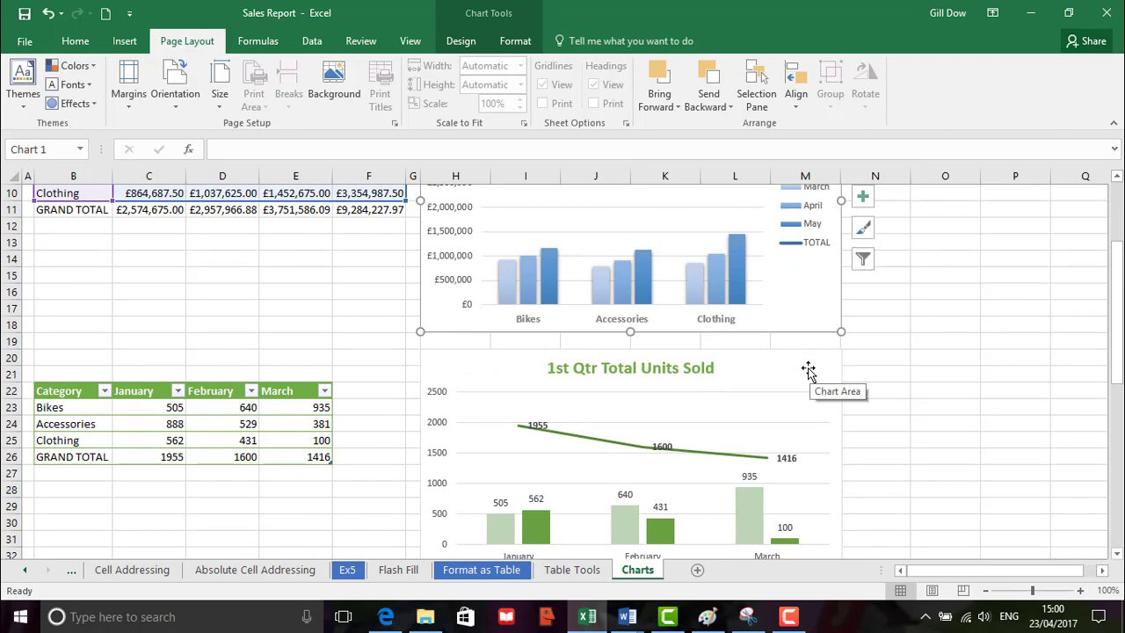
click(806, 367)
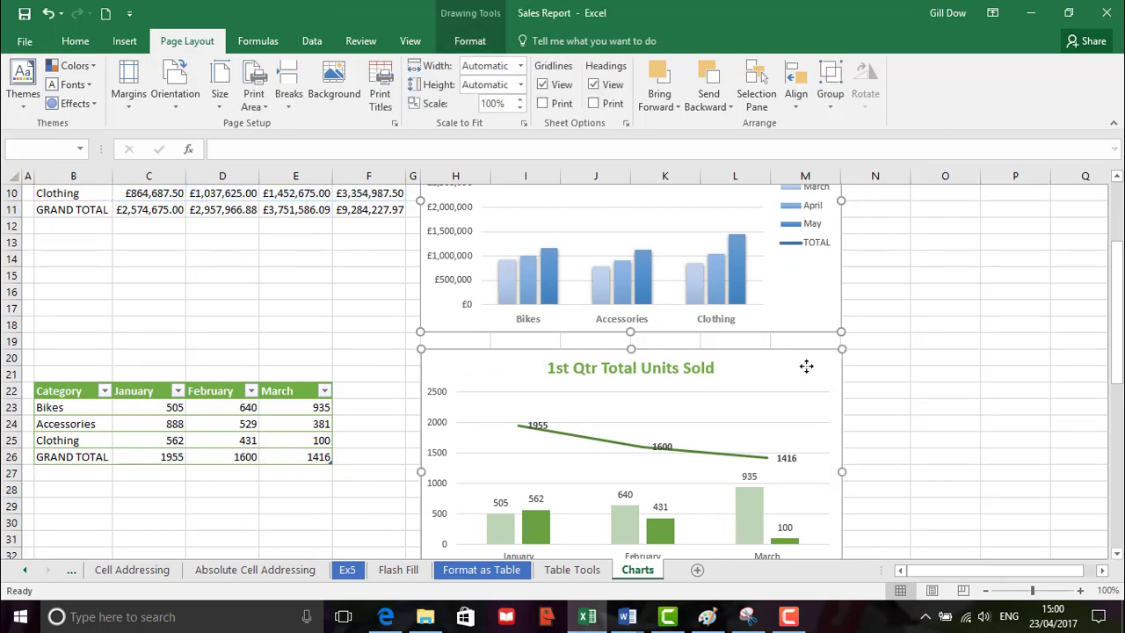
scroll(806, 367, down, 6)
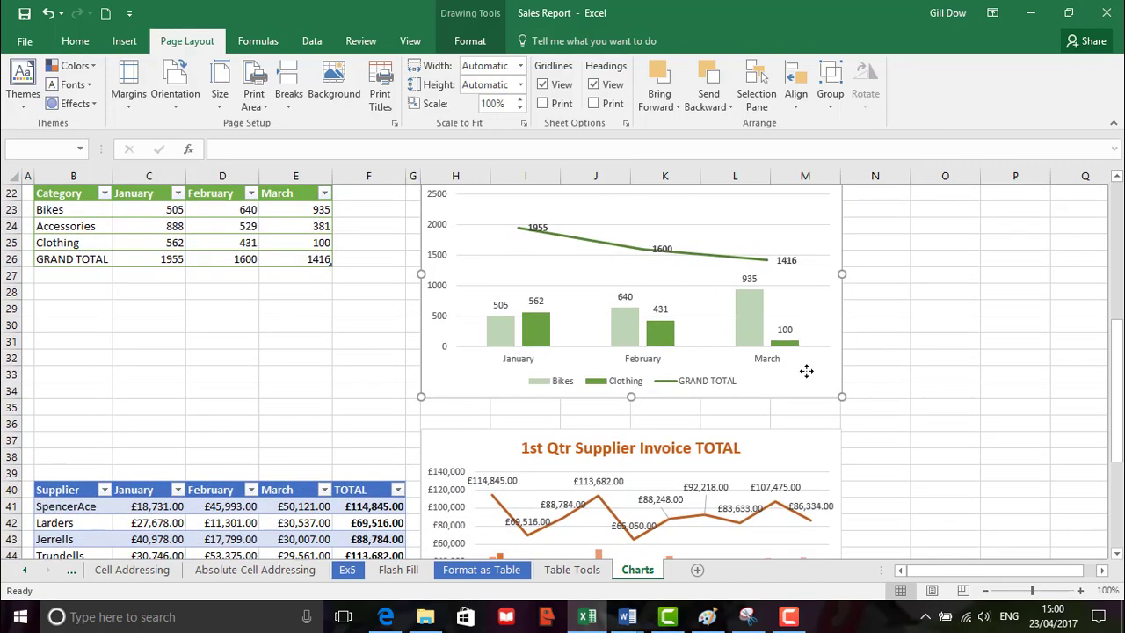
scroll(806, 372, down, 2)
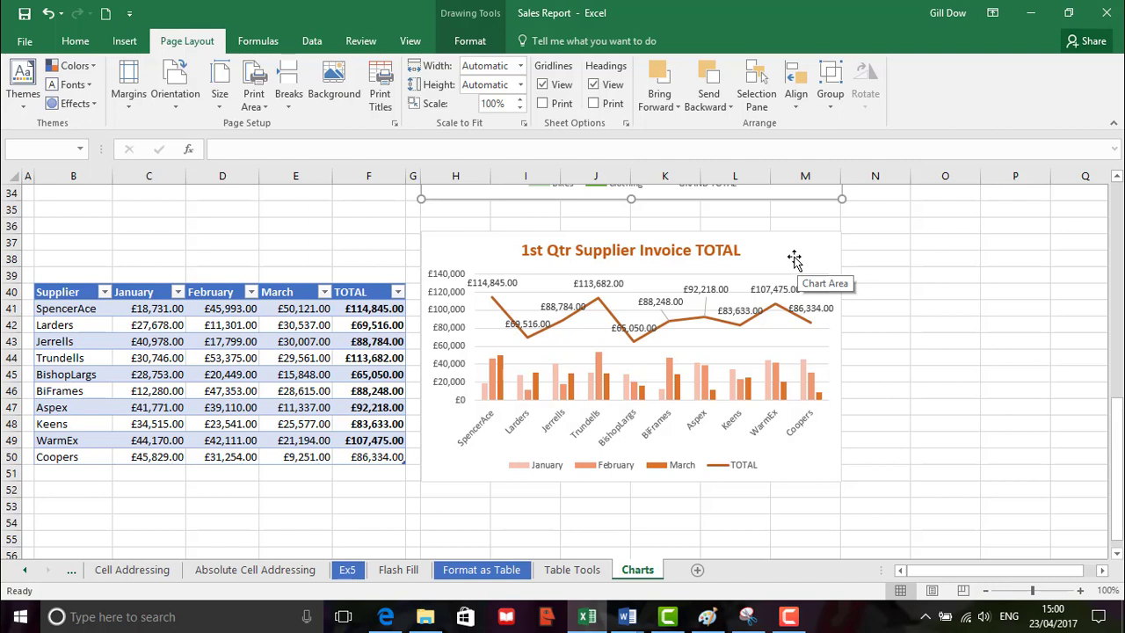
click(794, 257)
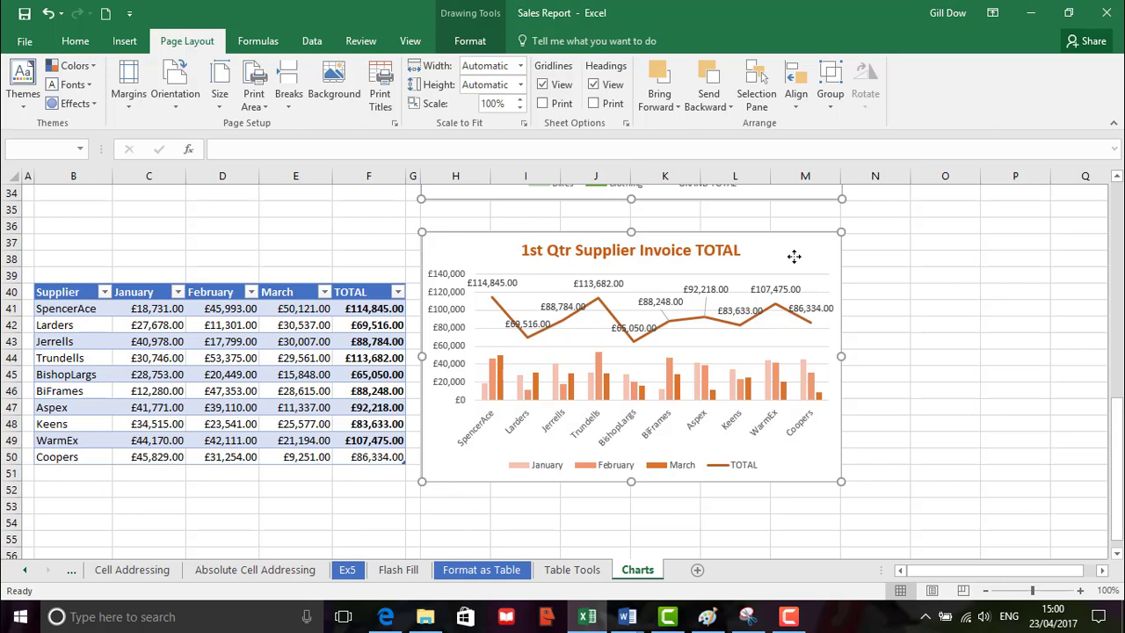
- Narrow the three selected charts together slightly so that they end within column M
scroll(793, 255, up, 3)
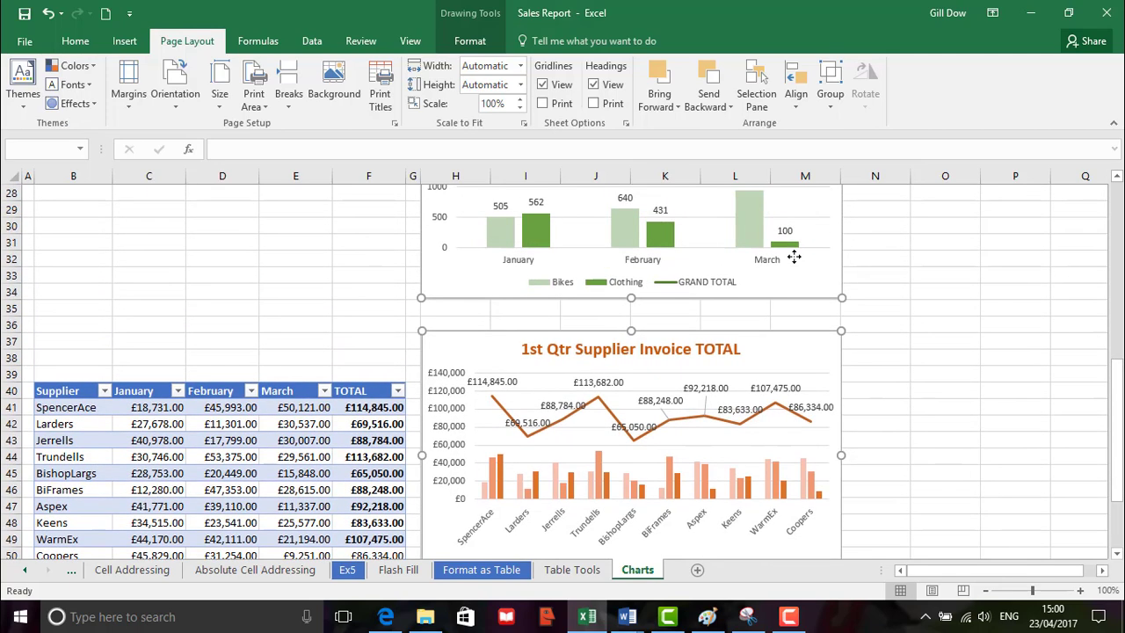
click(984, 594)
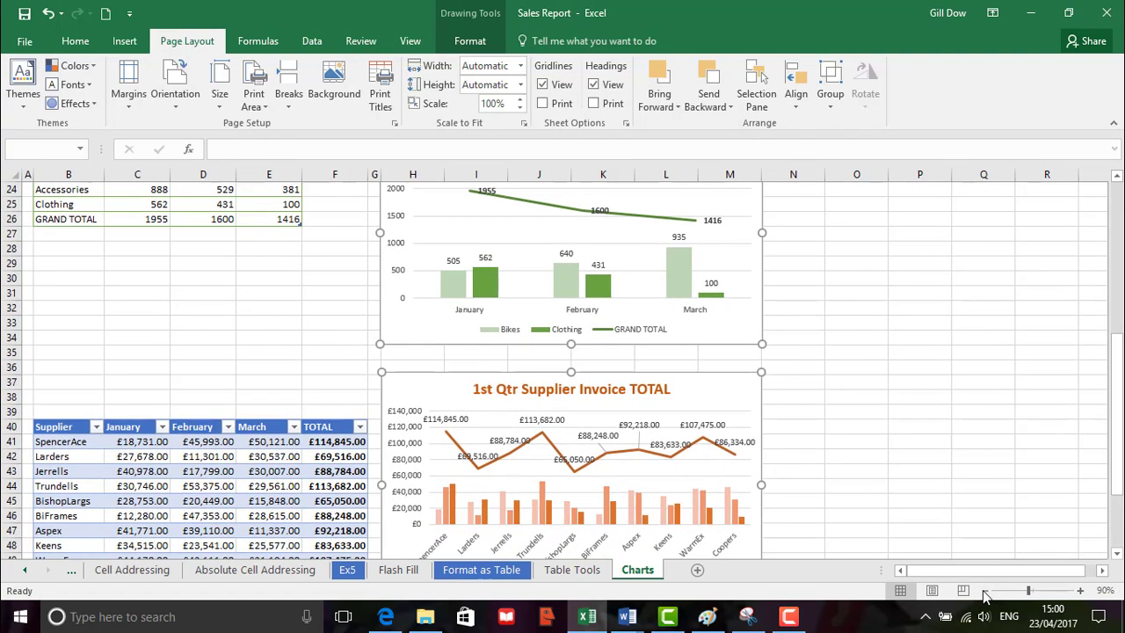
click(984, 593)
click(984, 594)
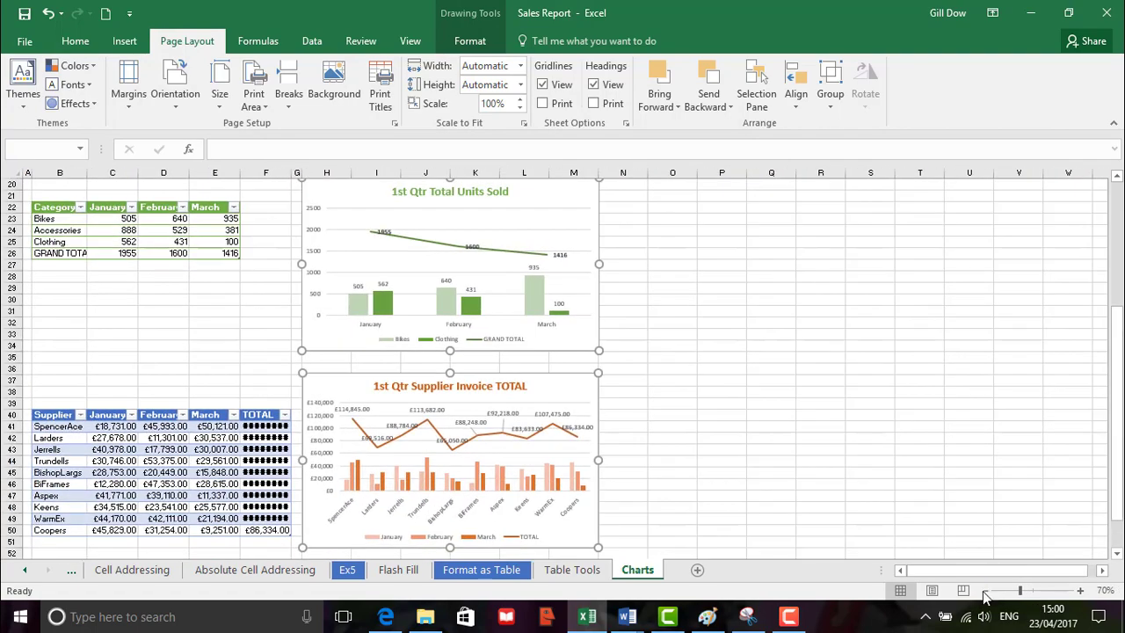
click(1080, 591)
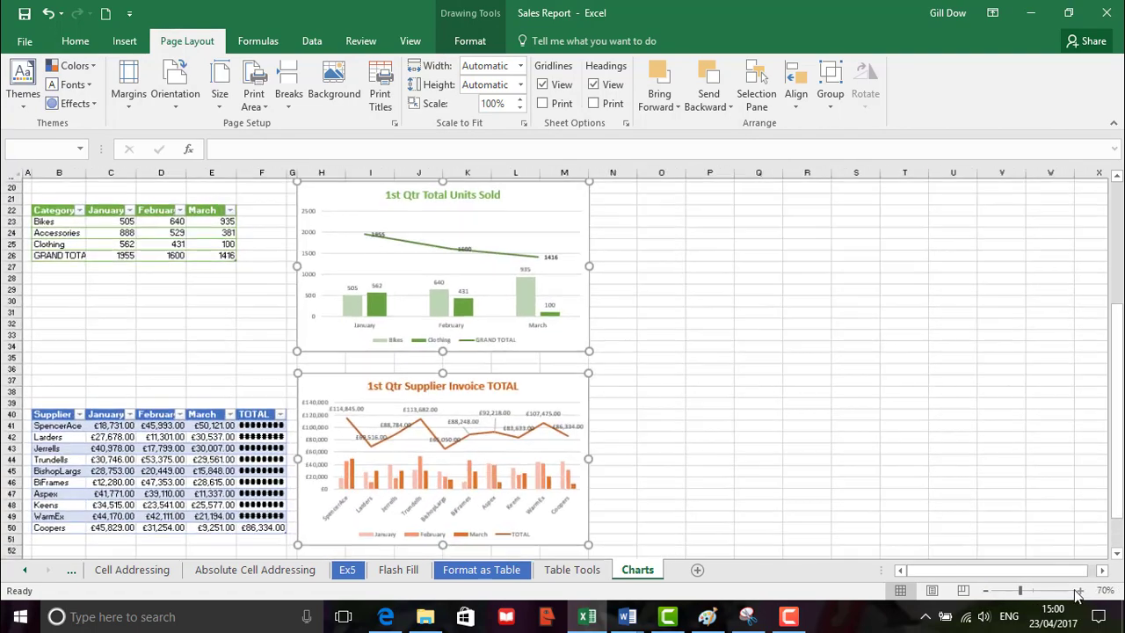
scroll(627, 397, up, 2)
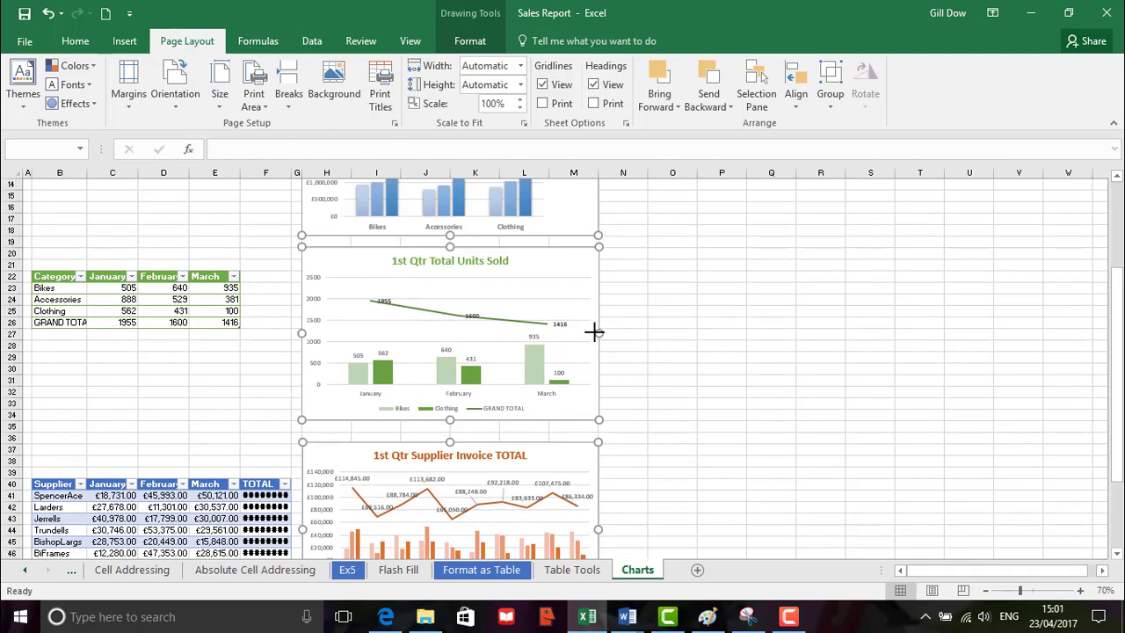
drag(594, 331, 585, 331)
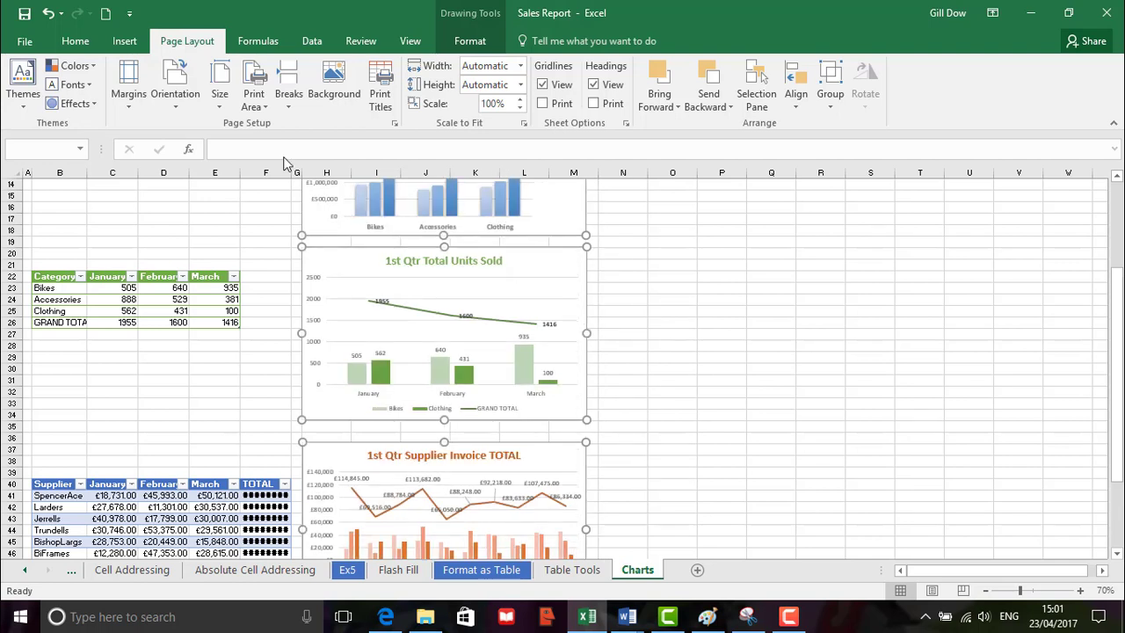
- Show the margin handles in the print preview and reduce the left margin to 0.97 cm and the right margin to 0.76 cm
click(24, 44)
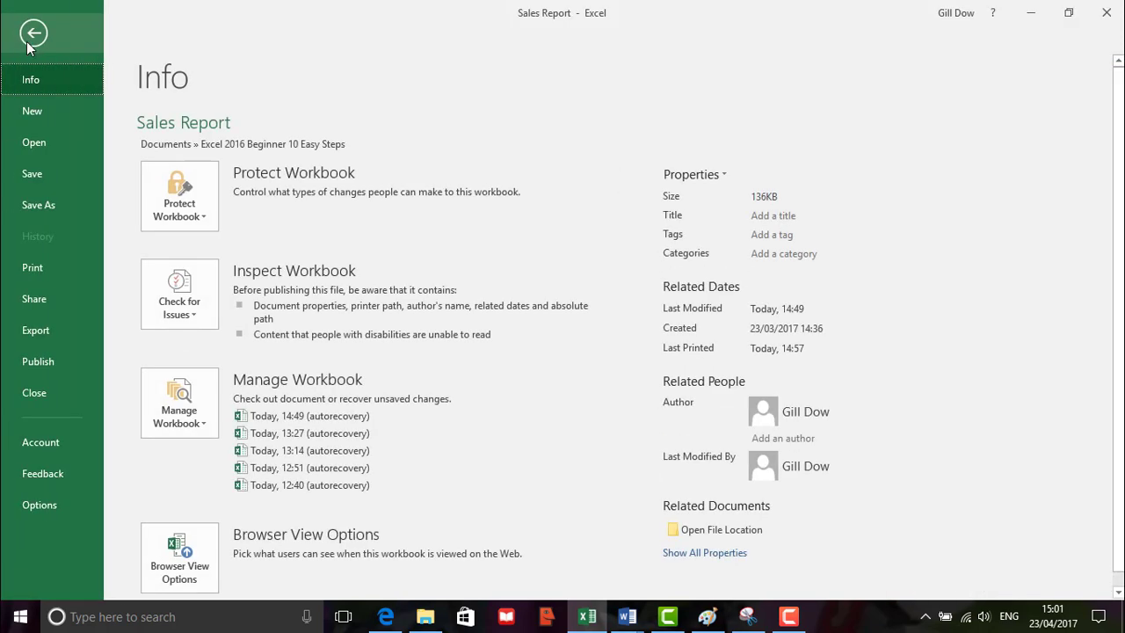
click(63, 274)
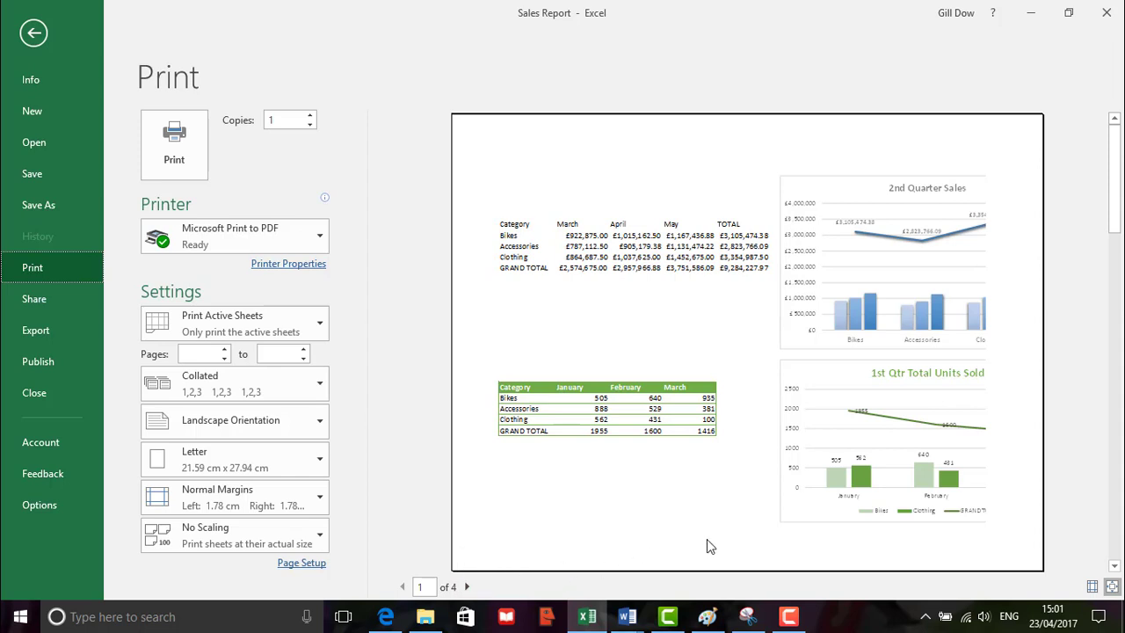
click(1089, 594)
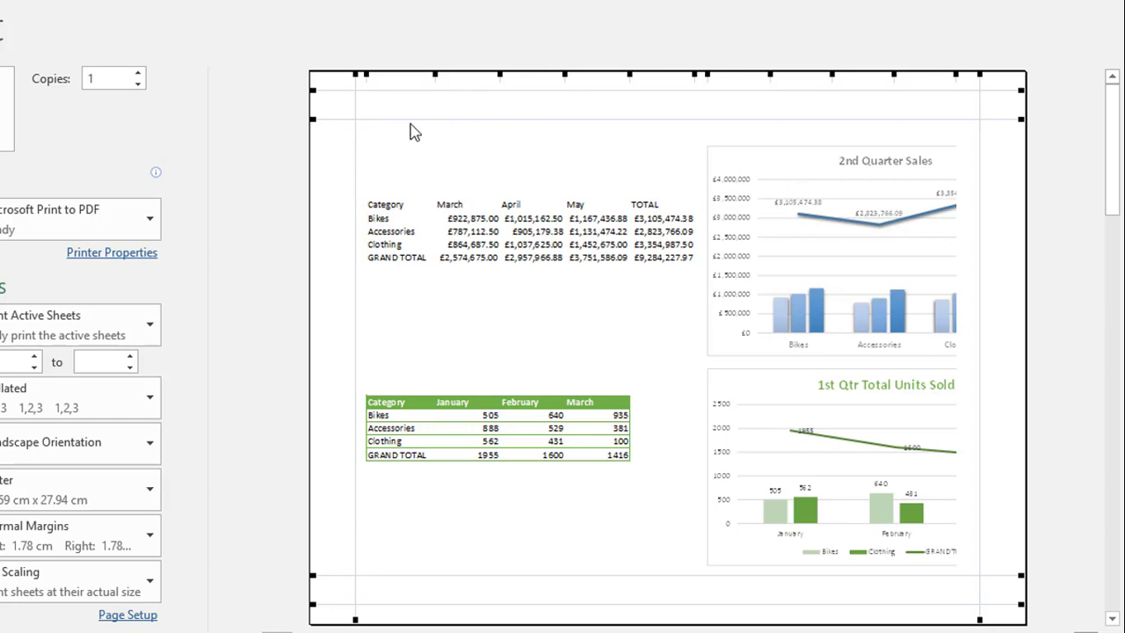
drag(355, 78, 334, 79)
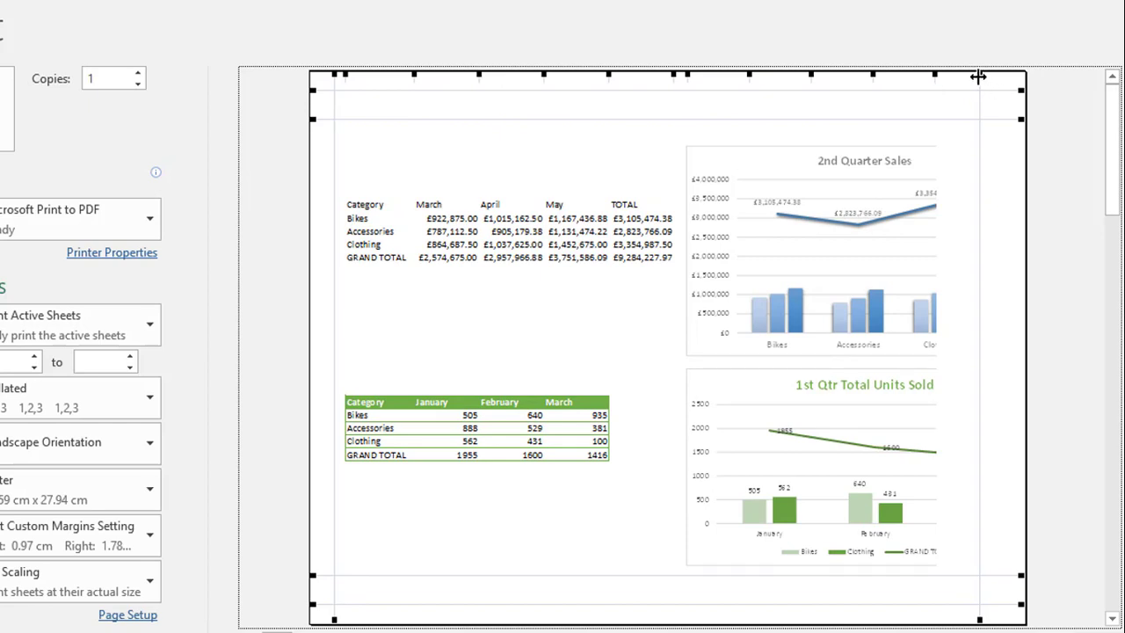
drag(979, 77, 1005, 76)
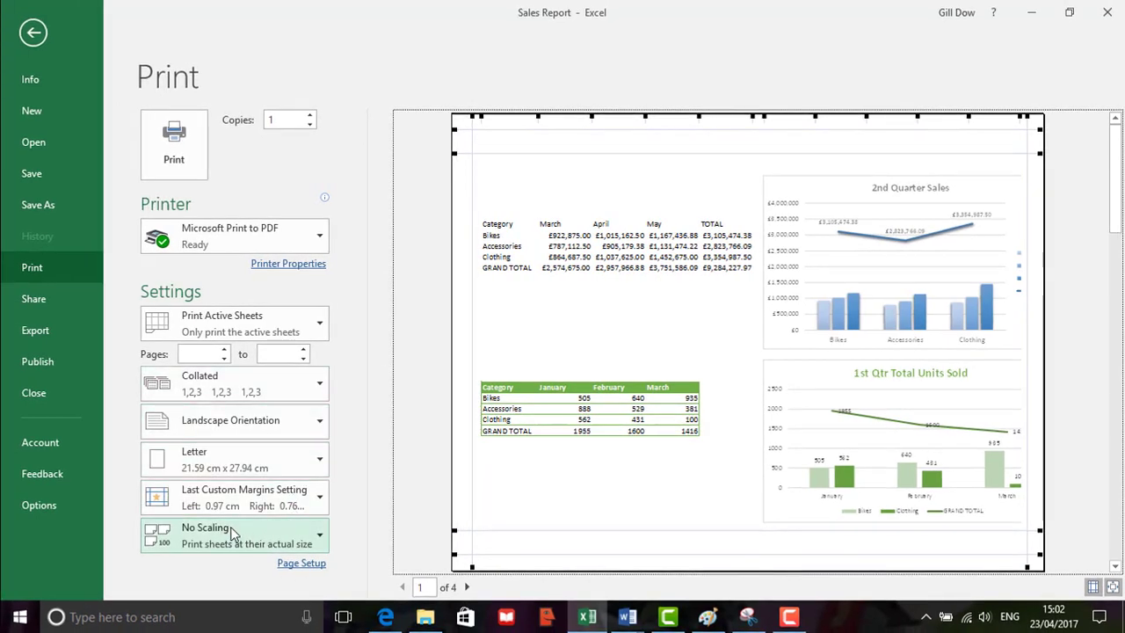
- Try the Fit Sheet on One Page scaling in the print settings and revert to No Scaling
click(33, 34)
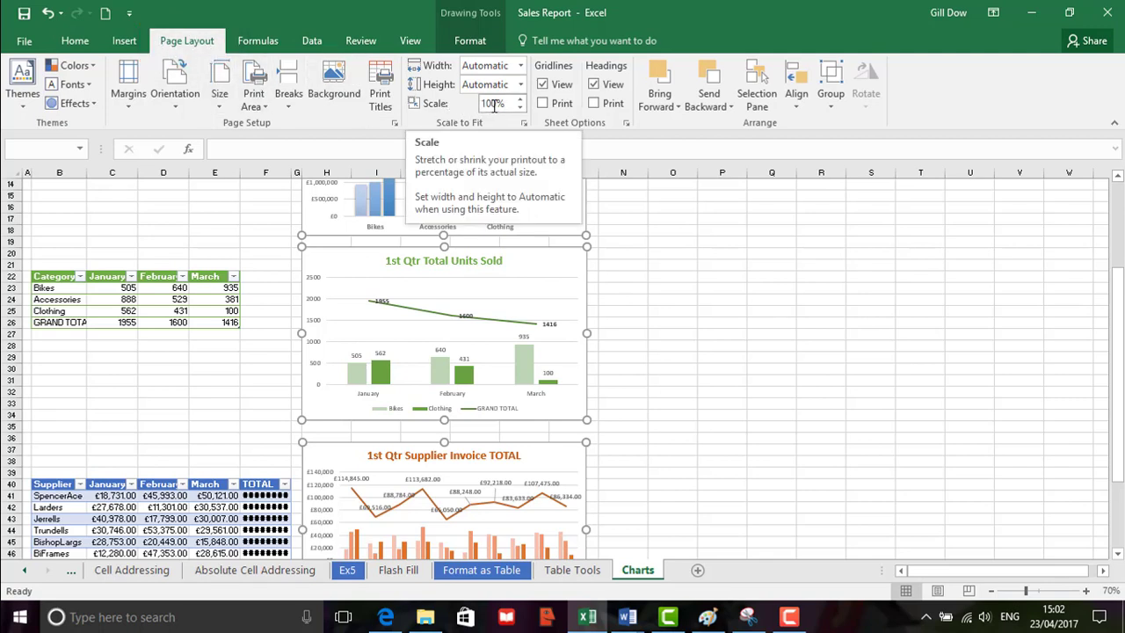
click(27, 41)
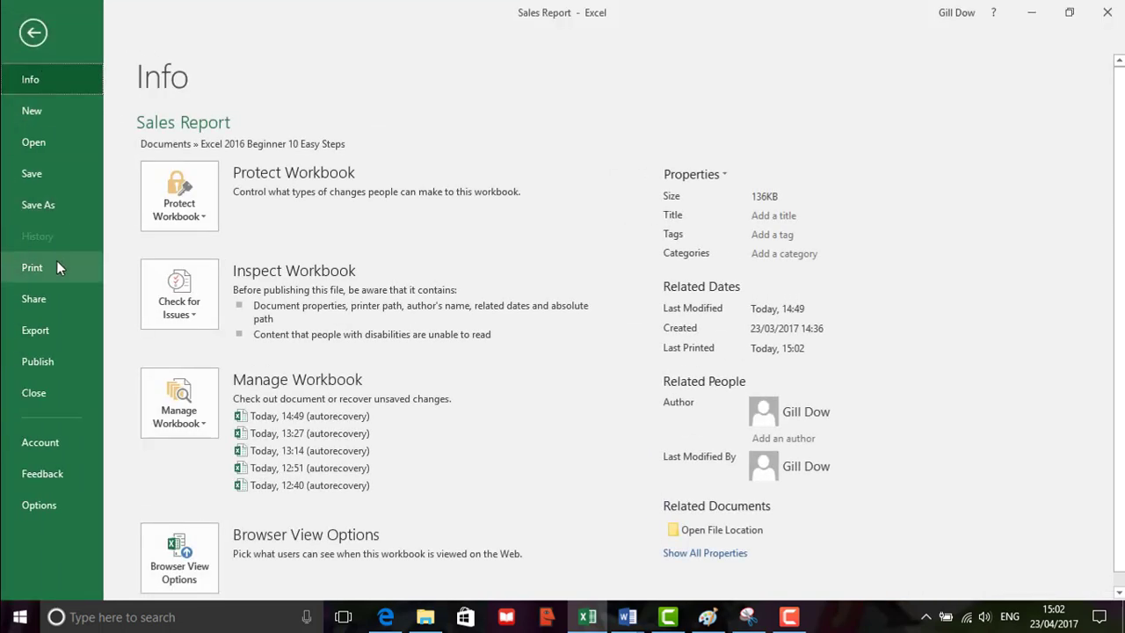
click(56, 260)
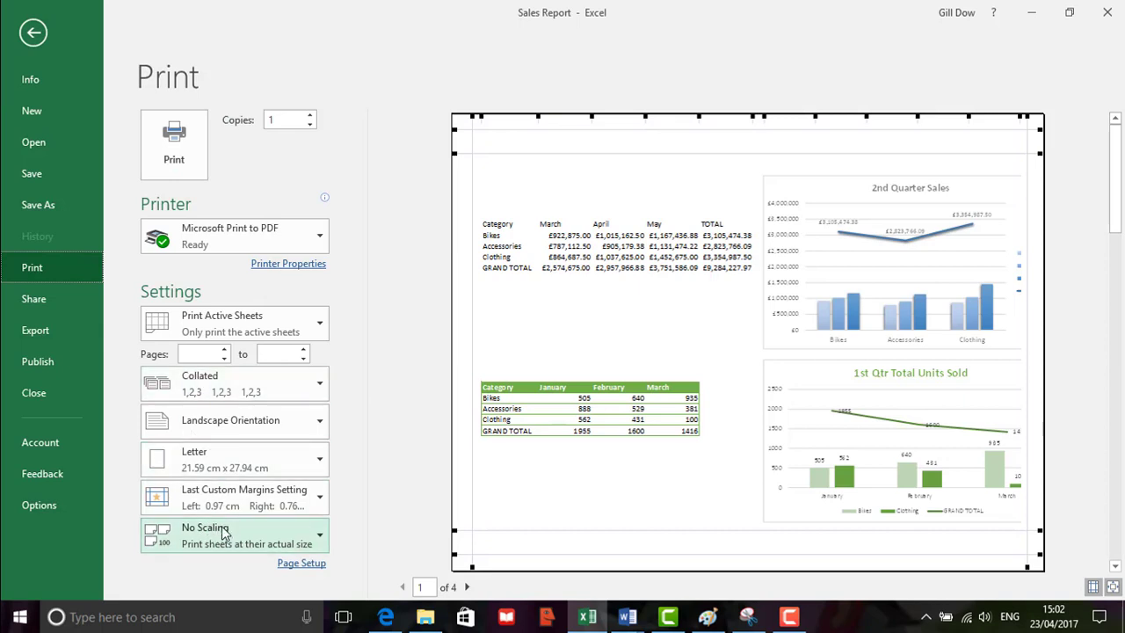
click(320, 536)
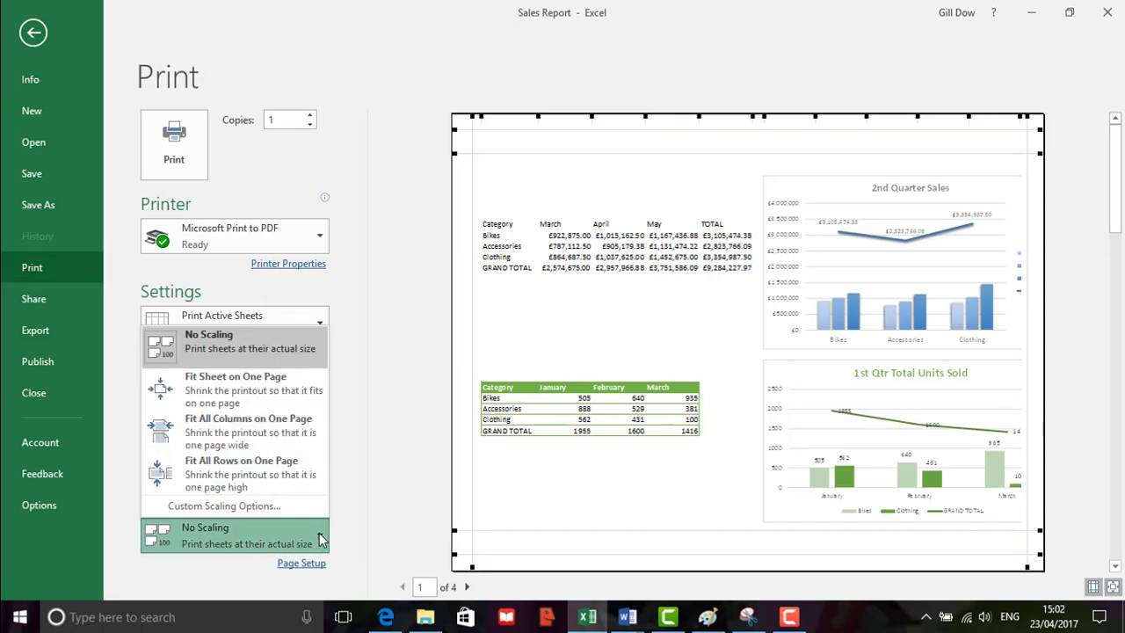
click(262, 395)
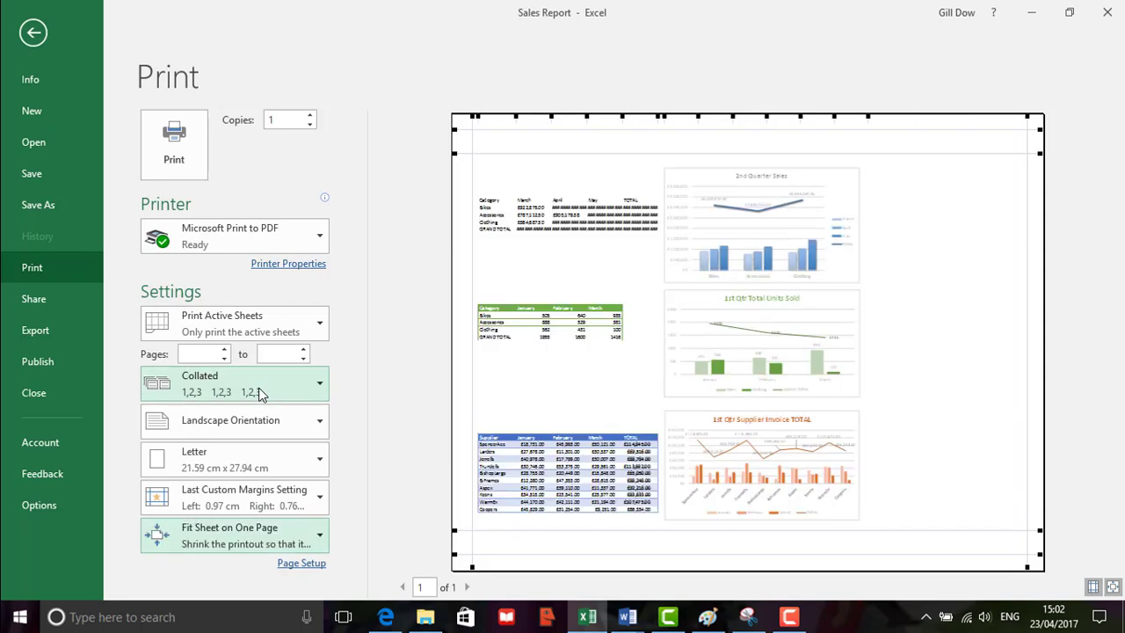
click(298, 535)
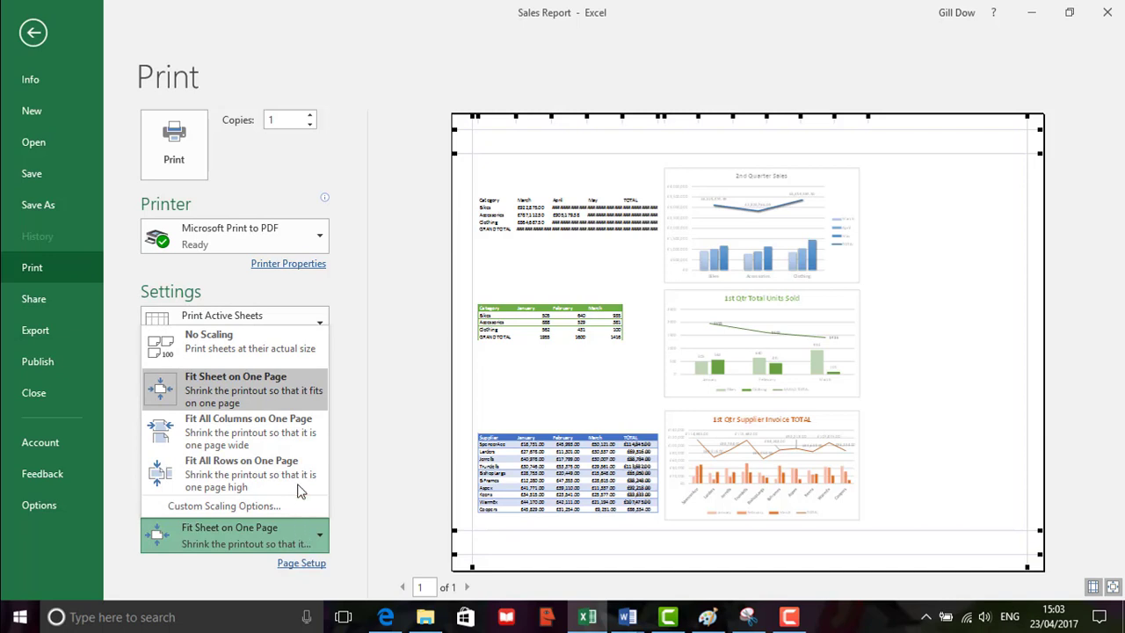
key(Escape)
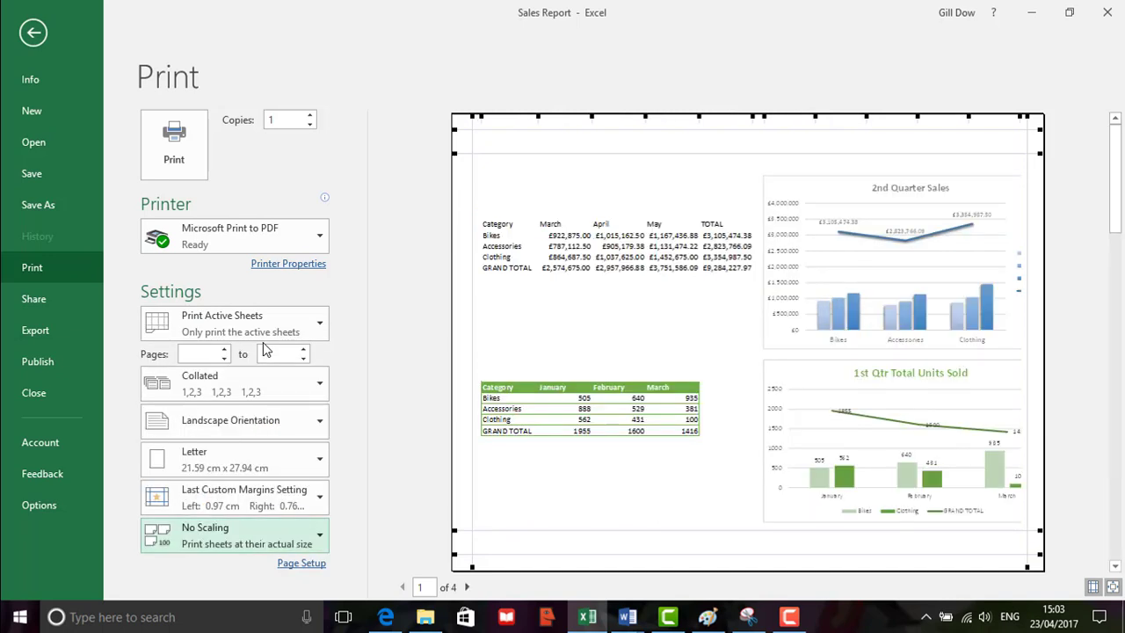
- Apply the Narrow margins preset and set the sheet's print scale to 90%
click(319, 499)
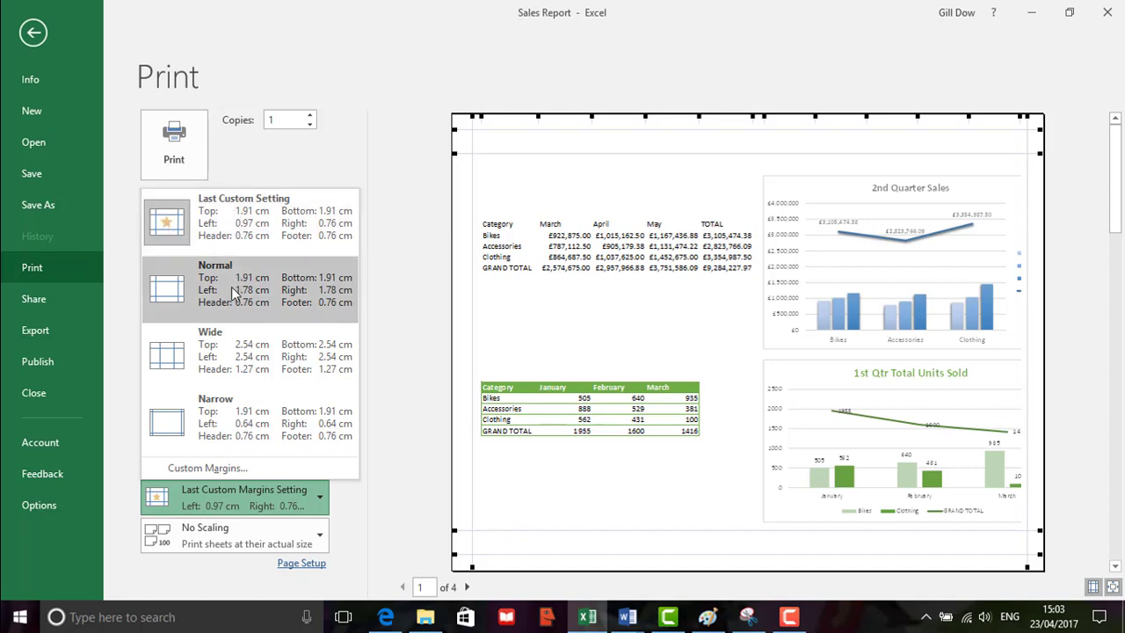
click(228, 411)
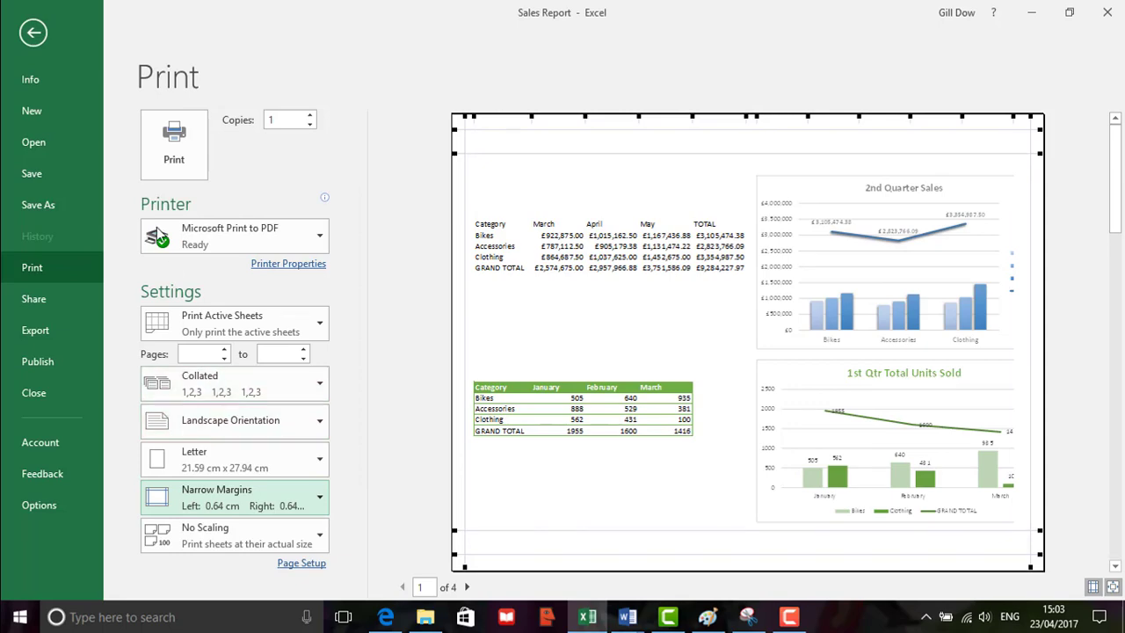
click(39, 35)
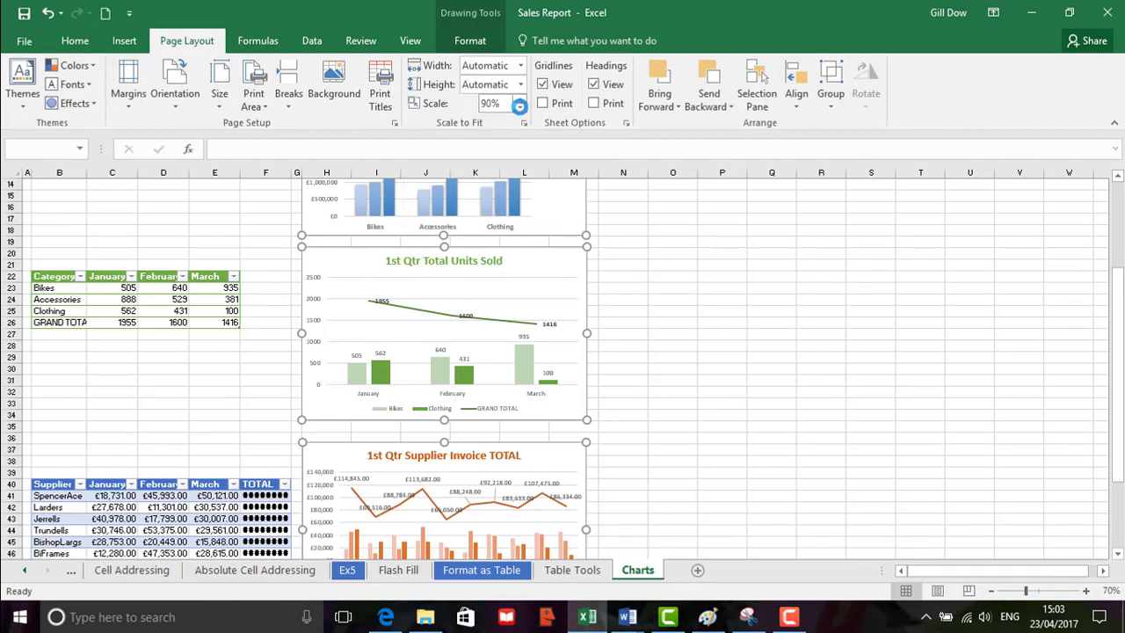
- Widen the March, April, May and TOTAL columns in the print preview to fit their figures, and check the second page
click(35, 43)
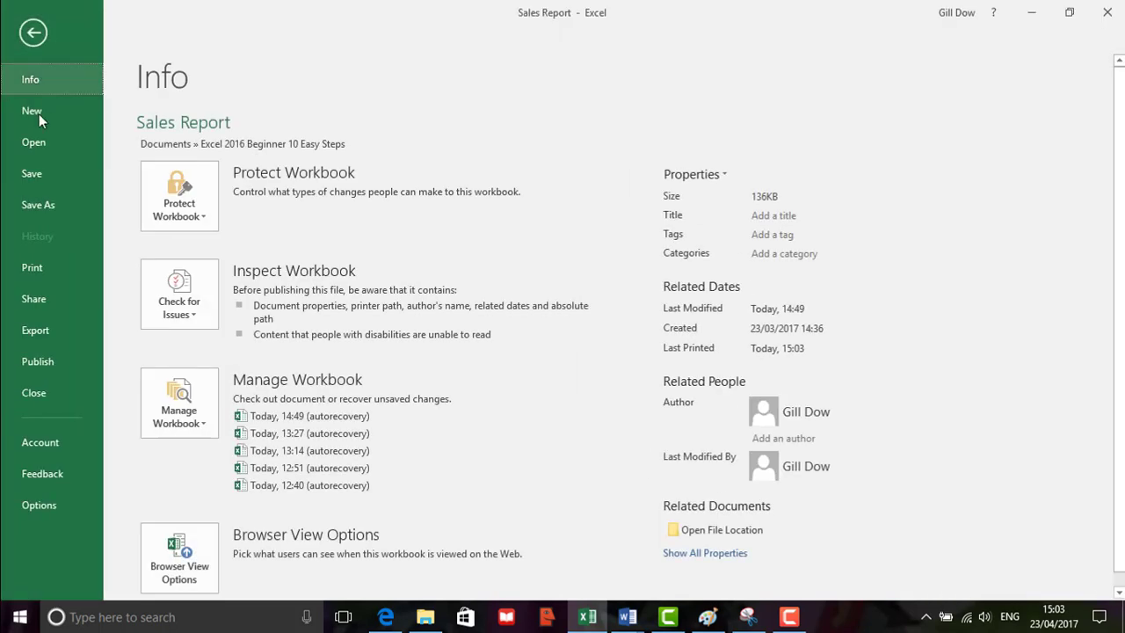
click(44, 270)
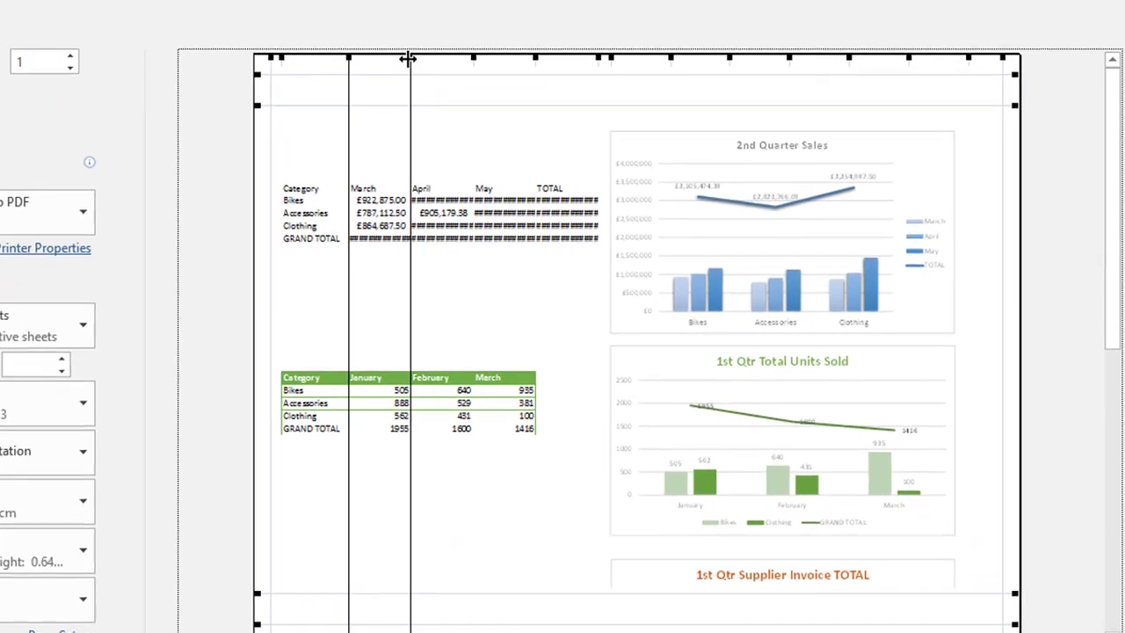
drag(407, 59, 412, 59)
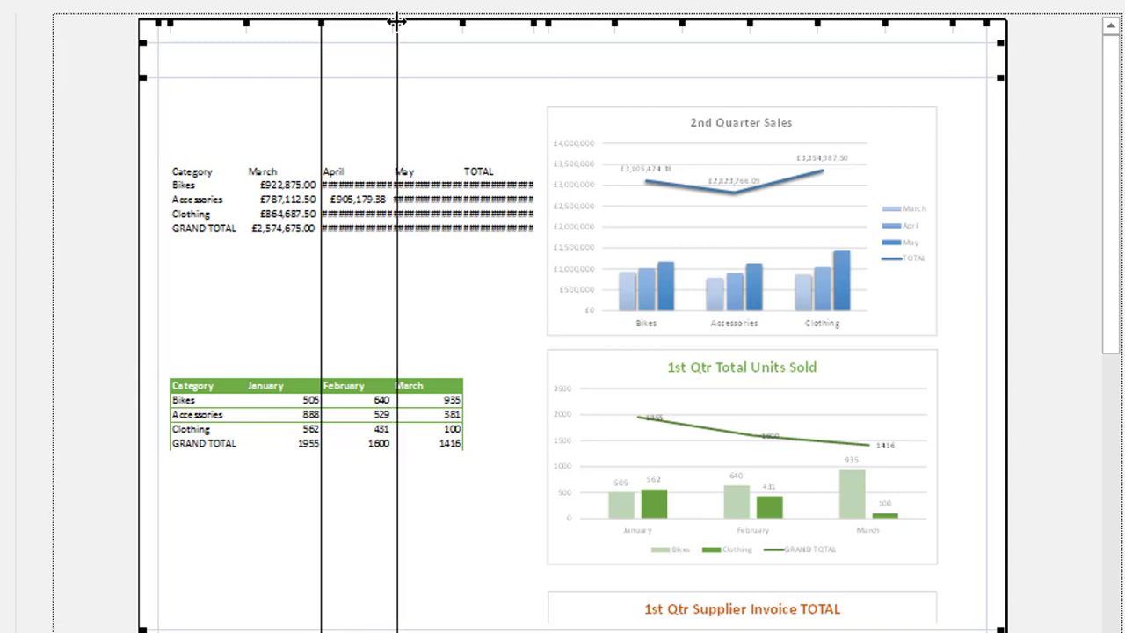
drag(396, 21, 401, 21)
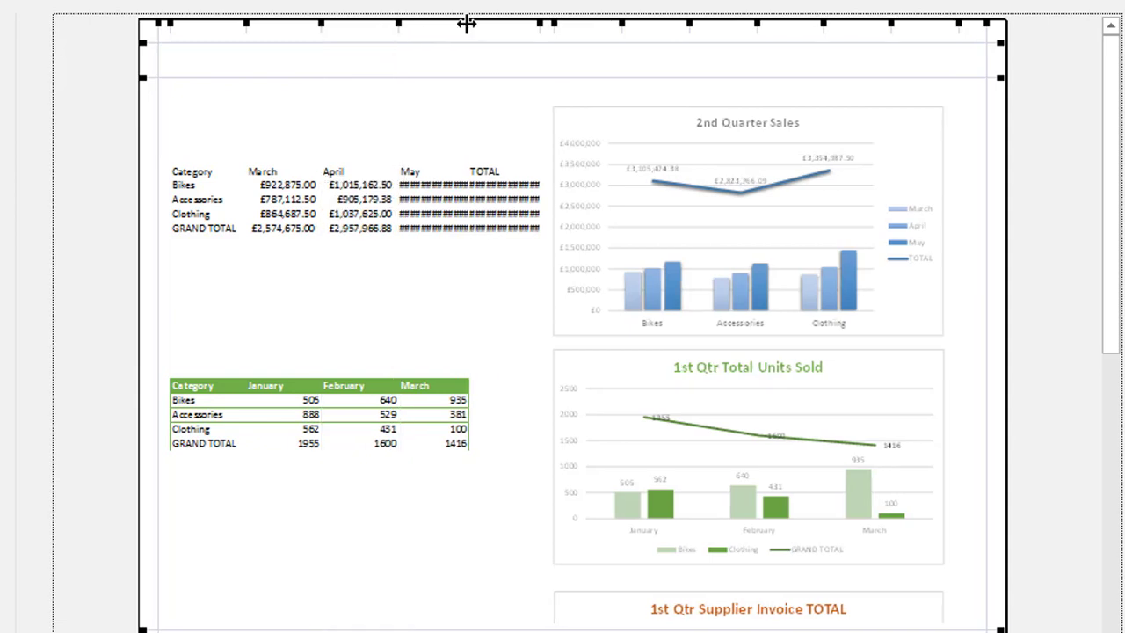
drag(466, 23, 473, 23)
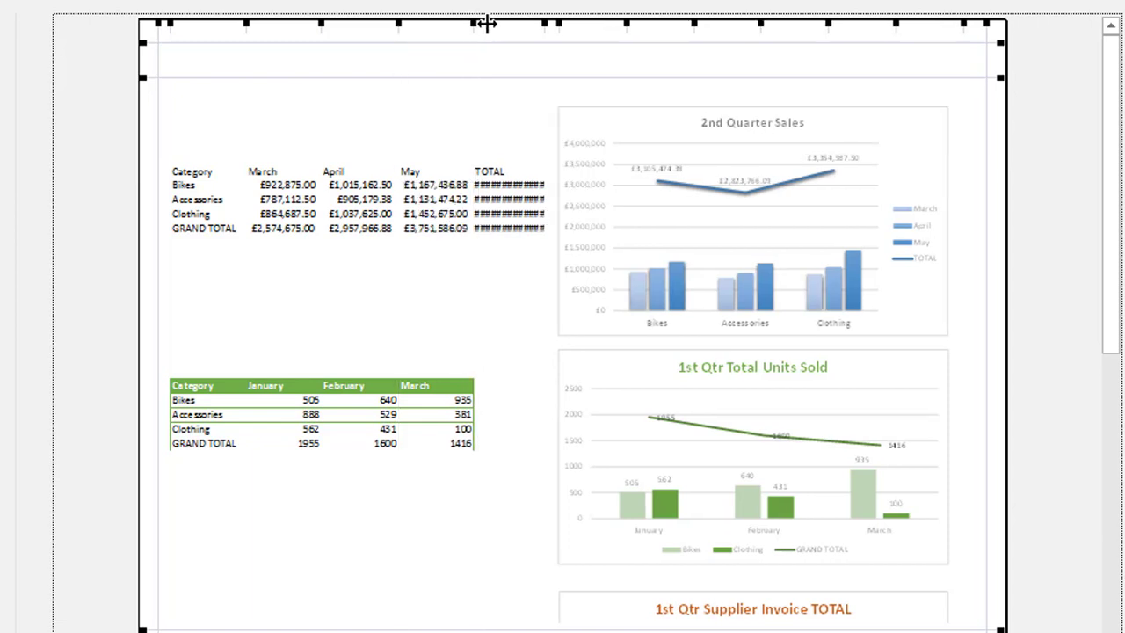
drag(542, 23, 556, 23)
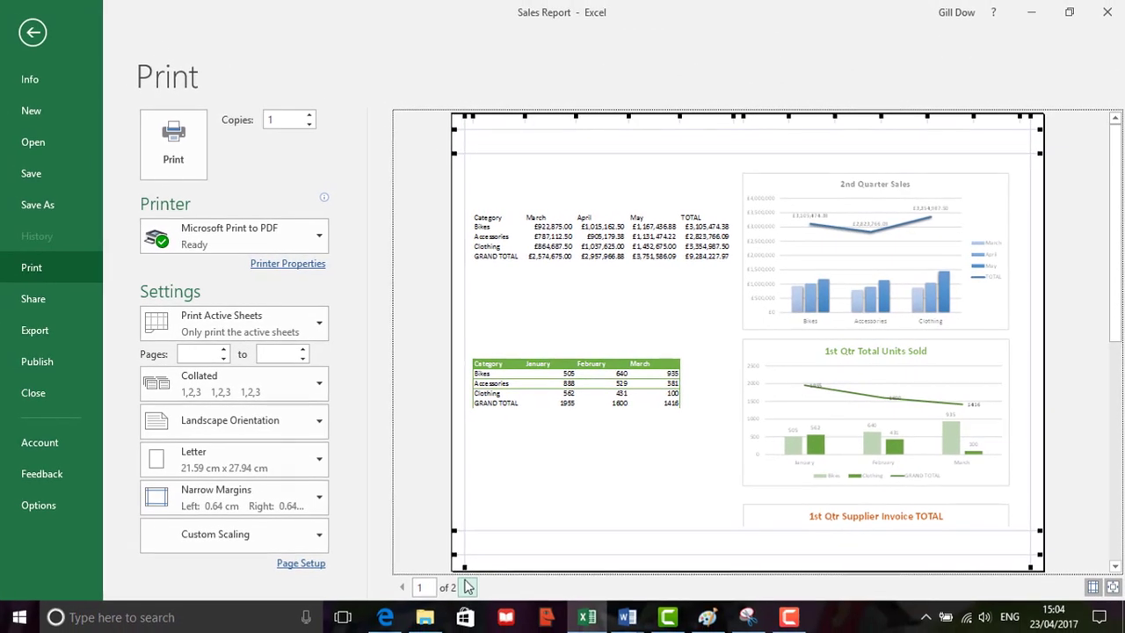
click(466, 586)
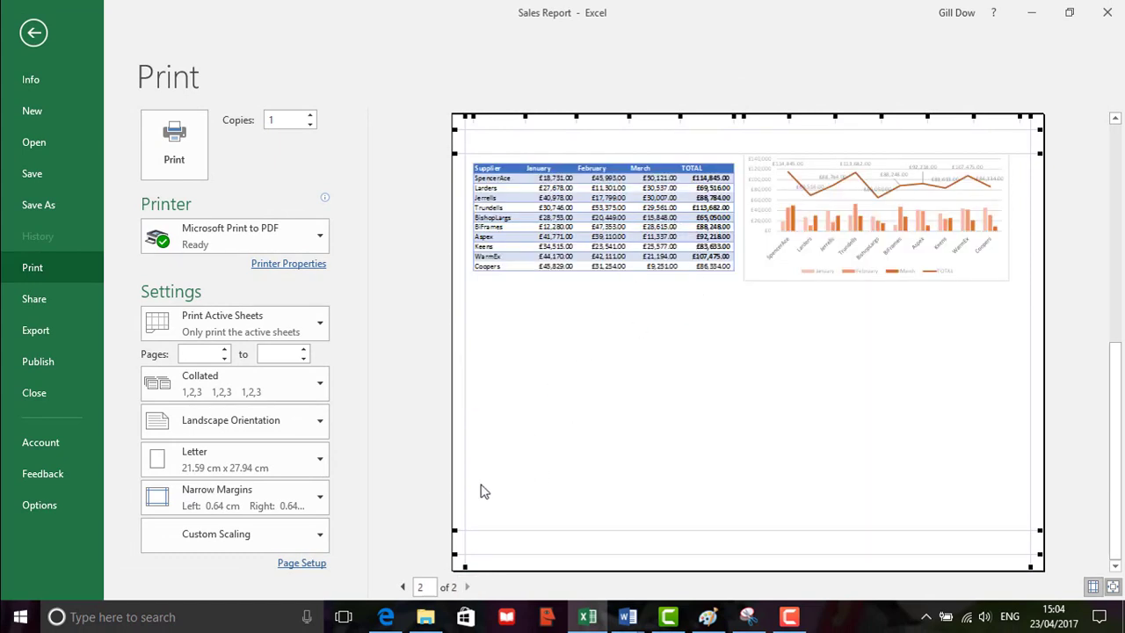
- Return to the first preview page and change the paper size from Letter to A4
click(399, 587)
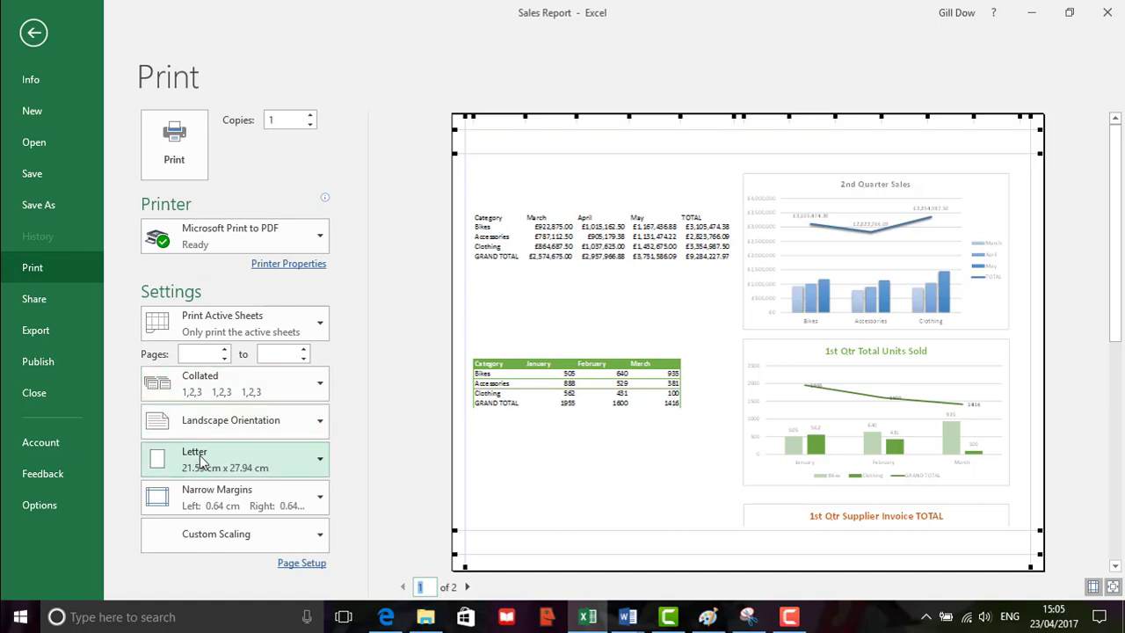
click(319, 463)
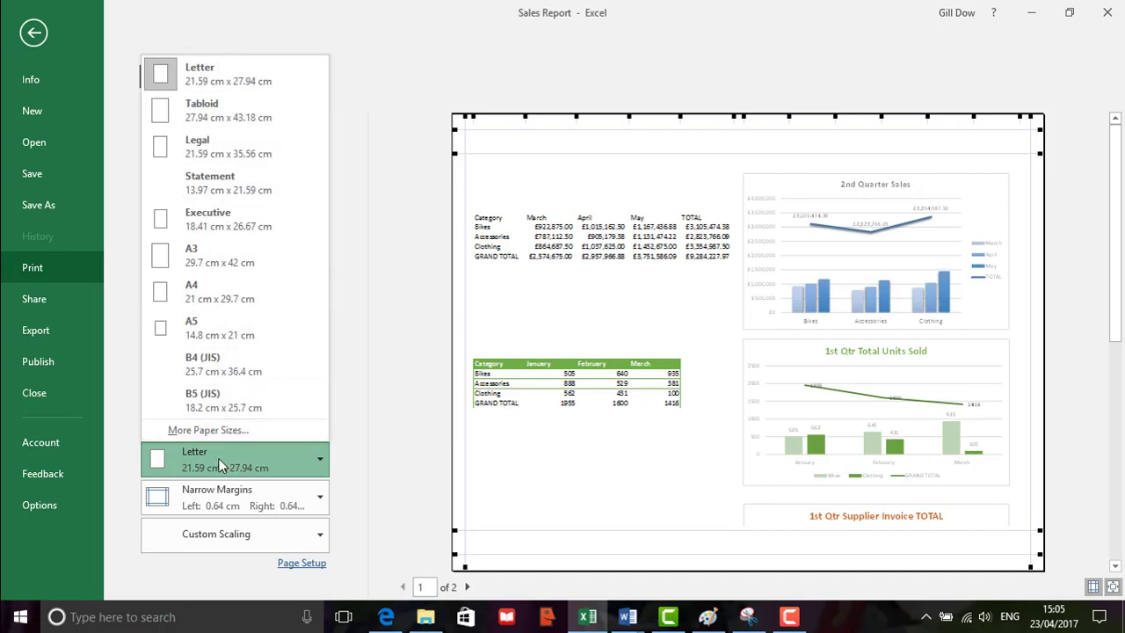
click(222, 299)
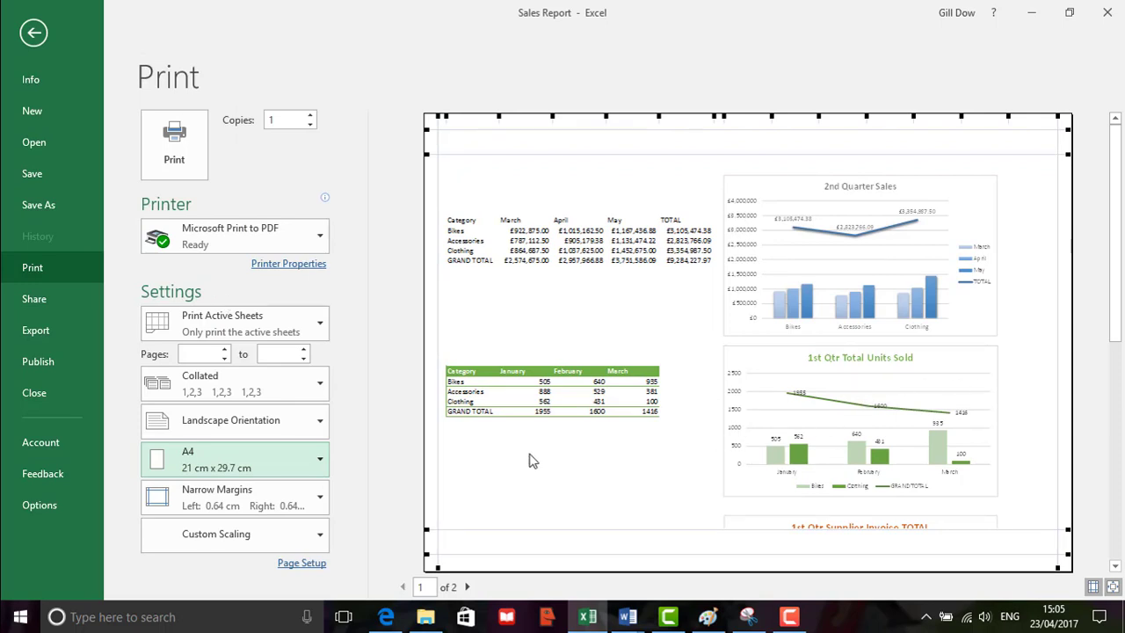
- Check the available margin presets, keeping Narrow, and look through the scaling options without changing the custom scaling
click(279, 499)
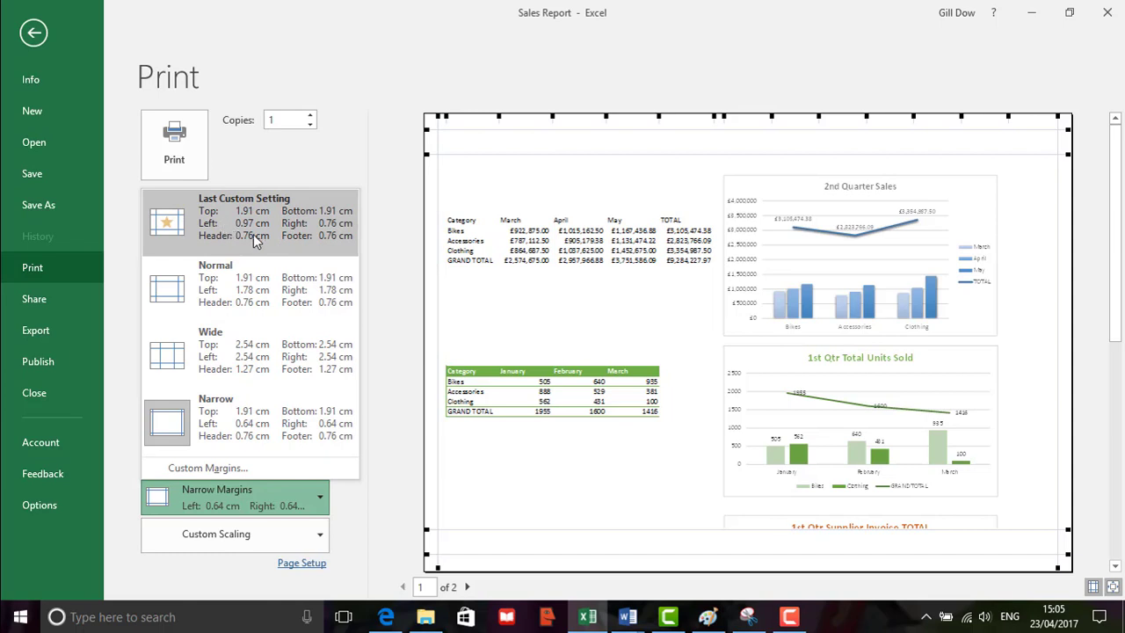
click(237, 423)
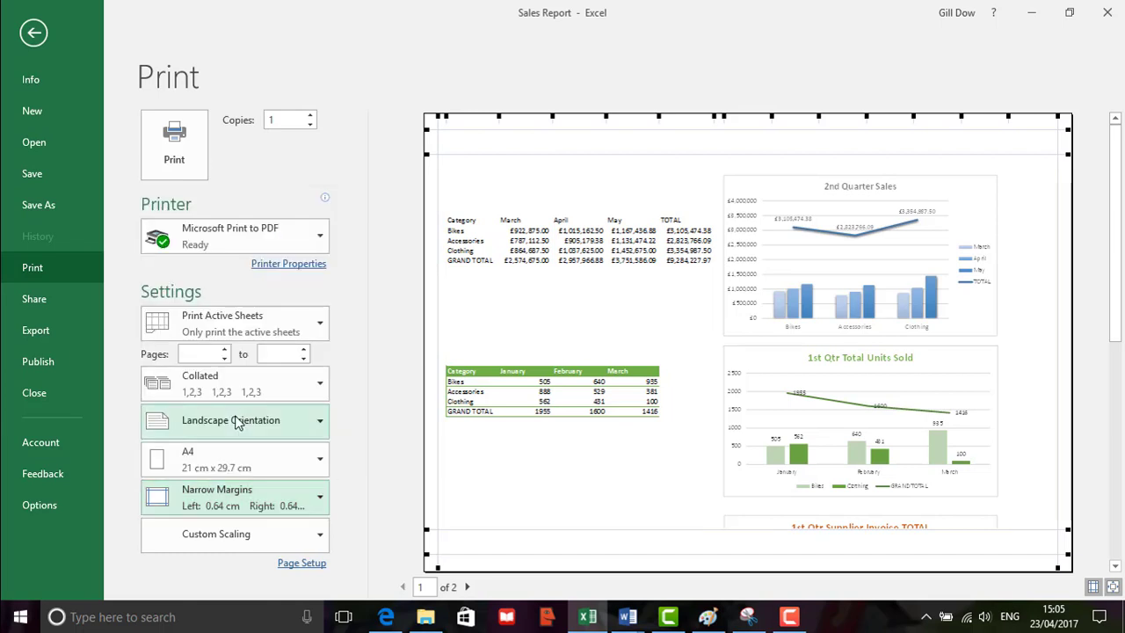
click(313, 542)
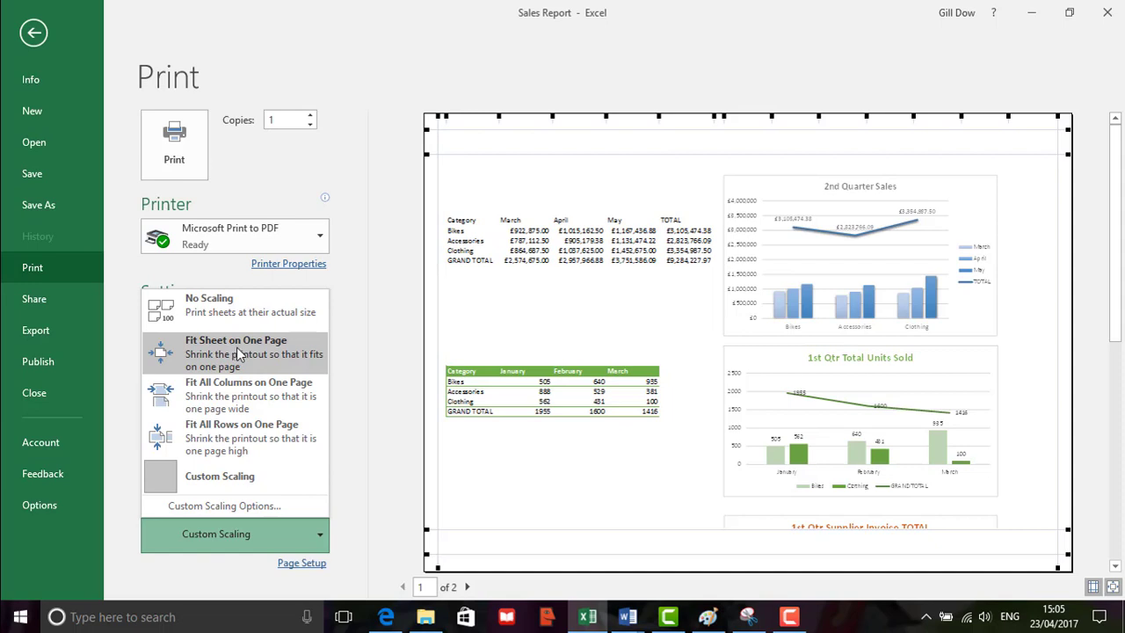
click(349, 473)
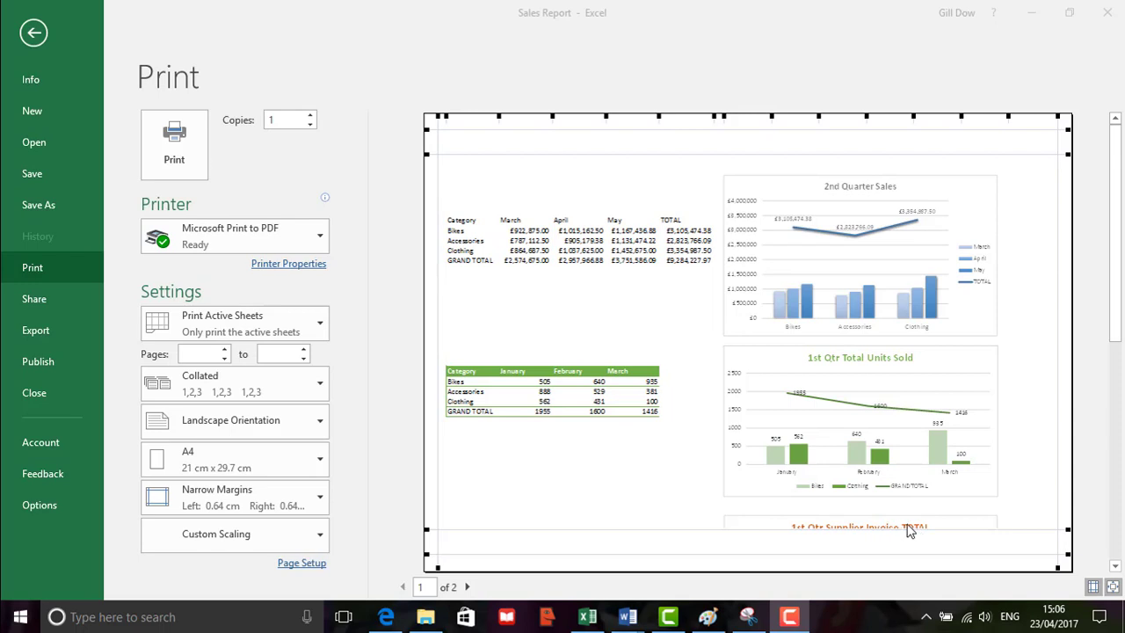
- Return to the worksheet at 100% zoom and move the supplier table down so its header row starts at cell B47
click(34, 35)
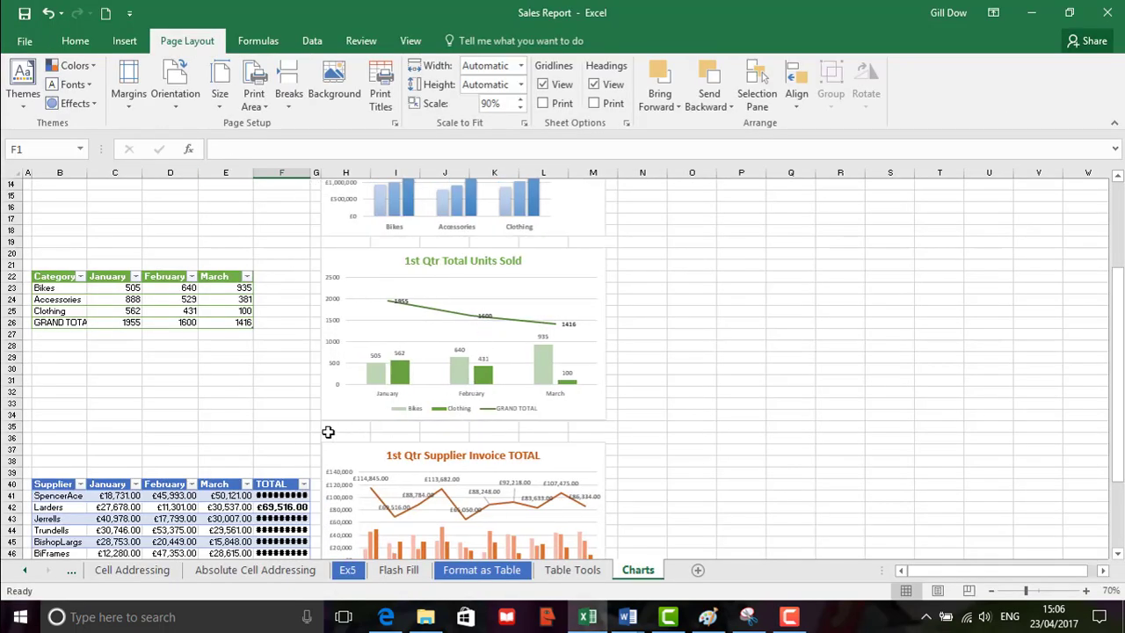
click(1086, 591)
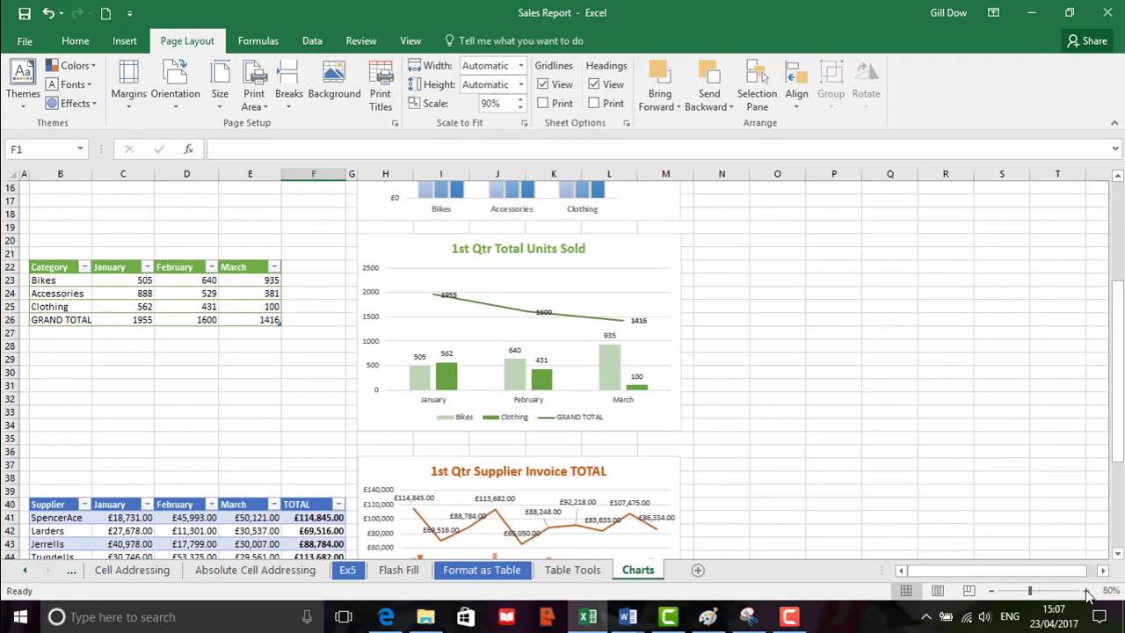
click(1086, 590)
click(1087, 590)
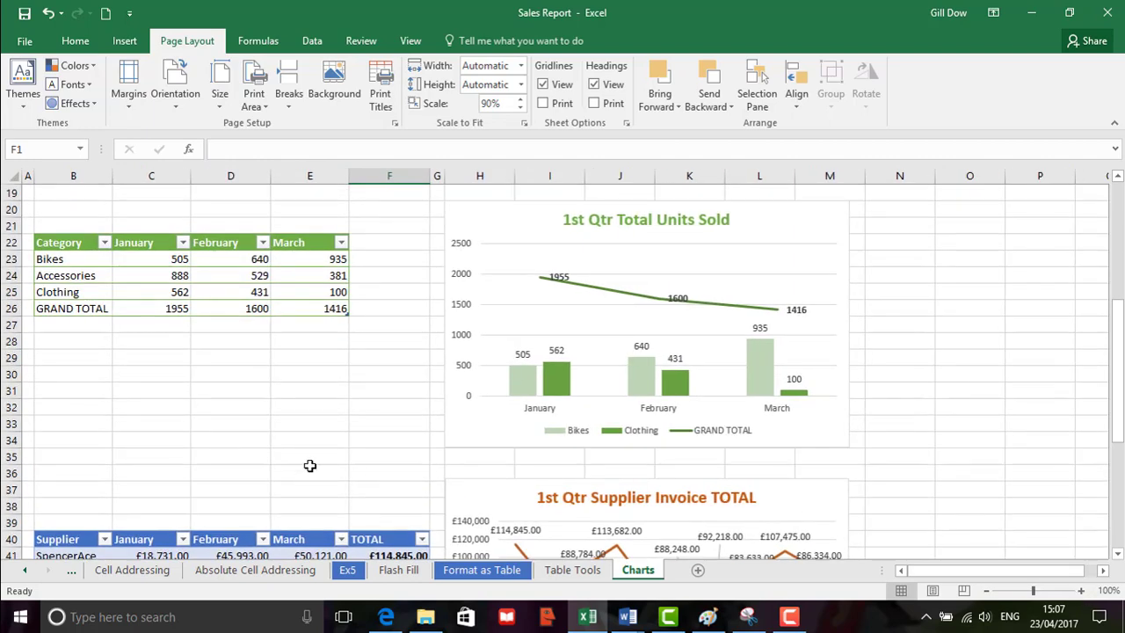
scroll(305, 481, down, 4)
click(67, 351)
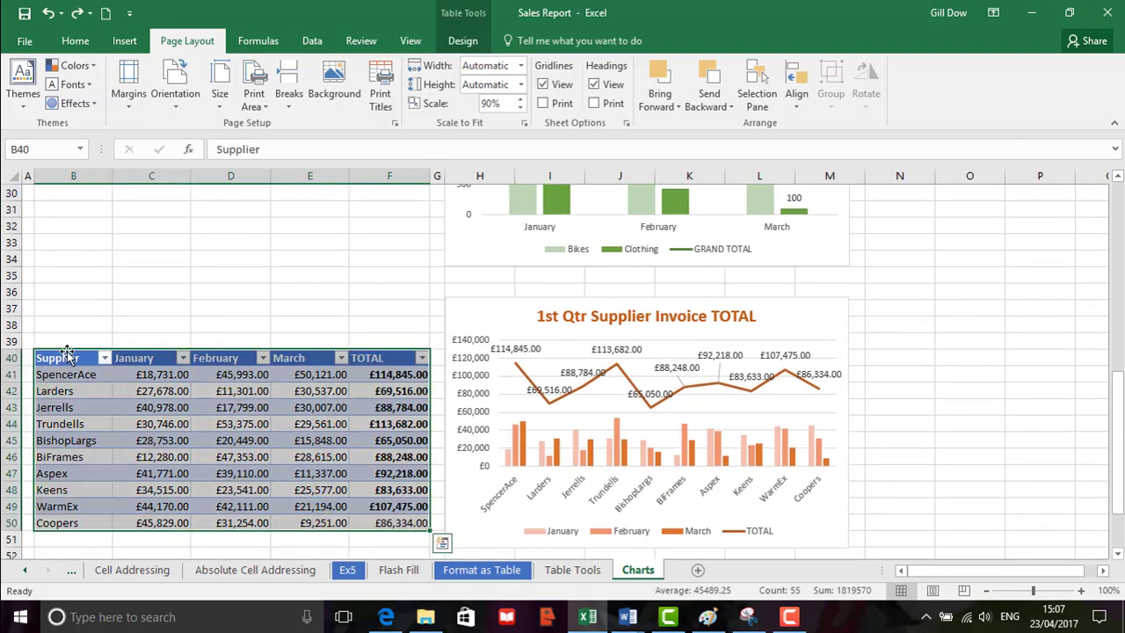
drag(67, 351, 55, 475)
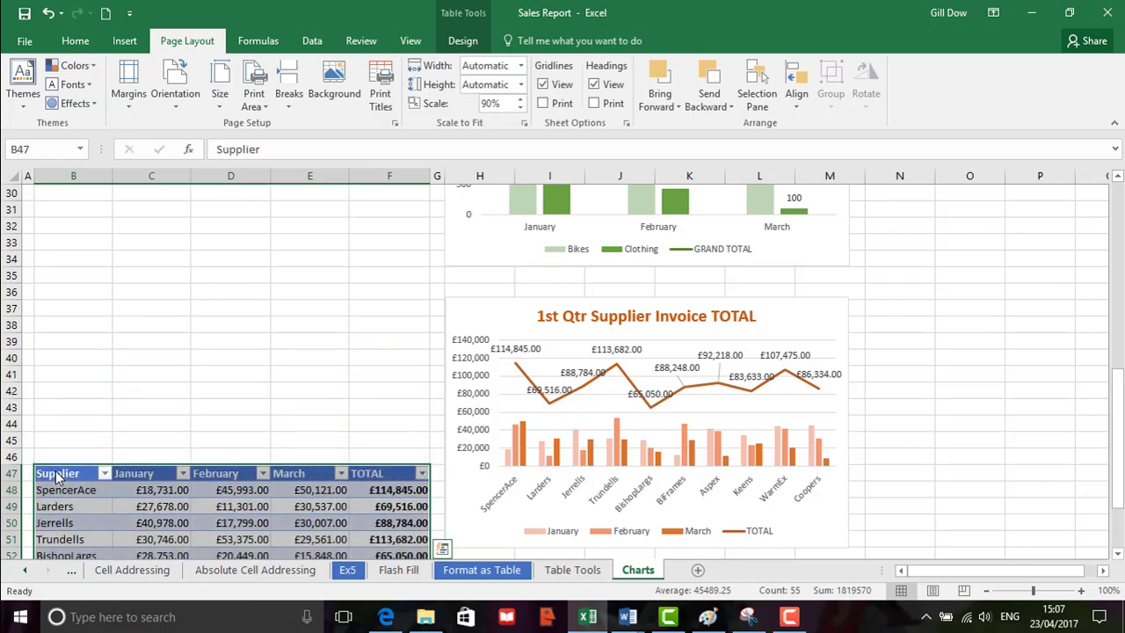
- Move the 1st Qtr Supplier Invoice TOTAL chart down beside its supplier table, with its upper edge at about row 45
click(502, 303)
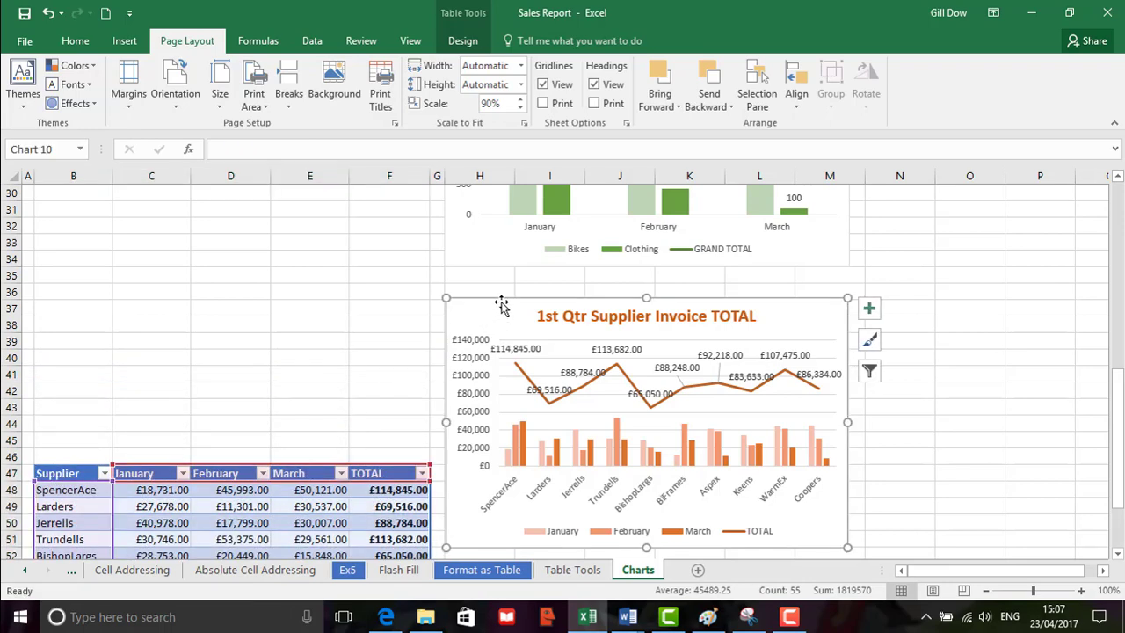
drag(501, 303, 502, 437)
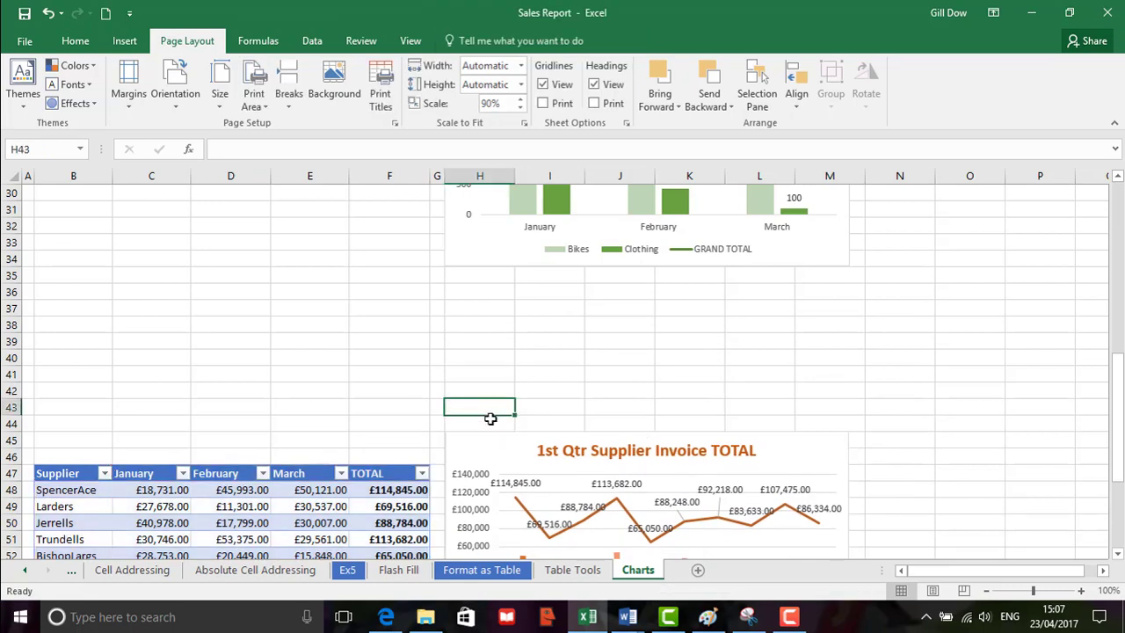
click(488, 446)
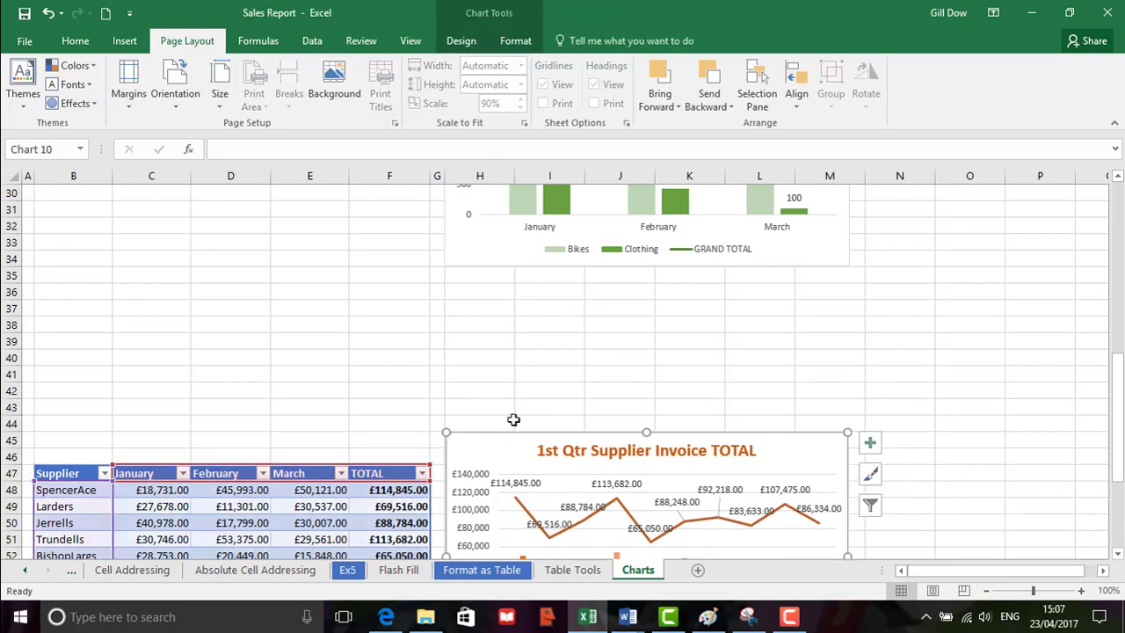
scroll(552, 357, down, 2)
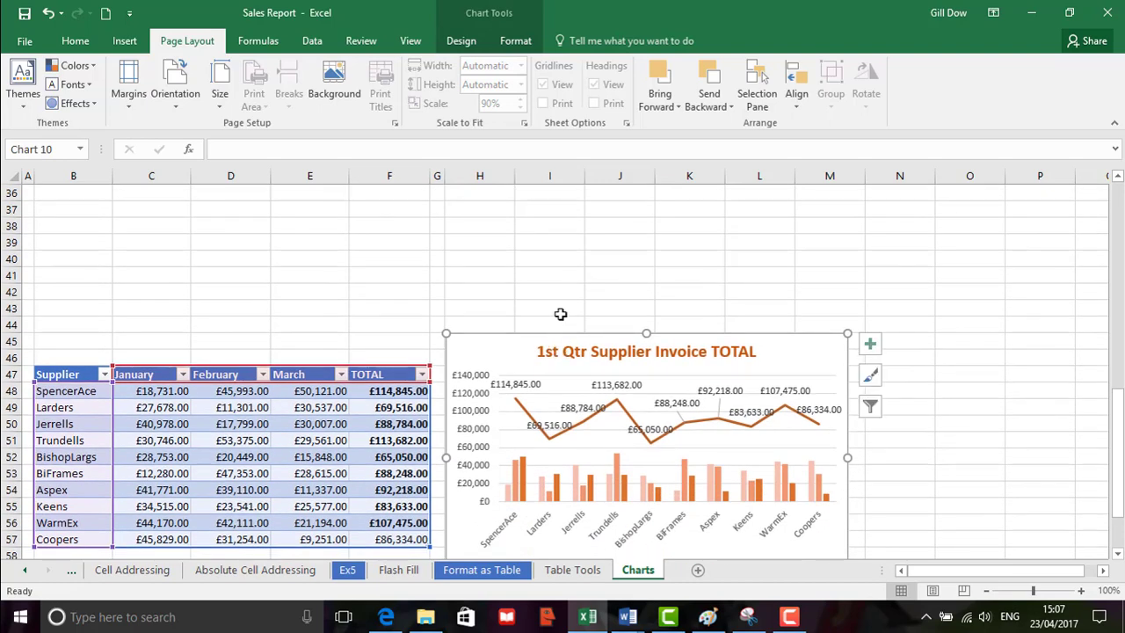
scroll(553, 291, down, 1)
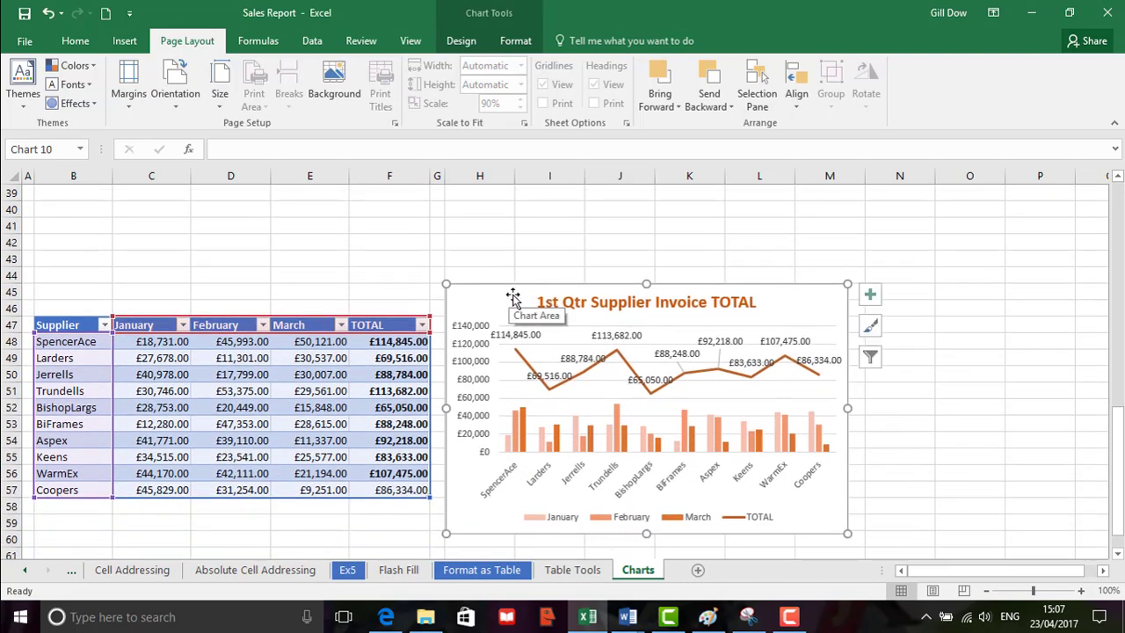
- Preview the print of only the selected supplier invoice chart, then return to the worksheet and deselect the chart
click(28, 42)
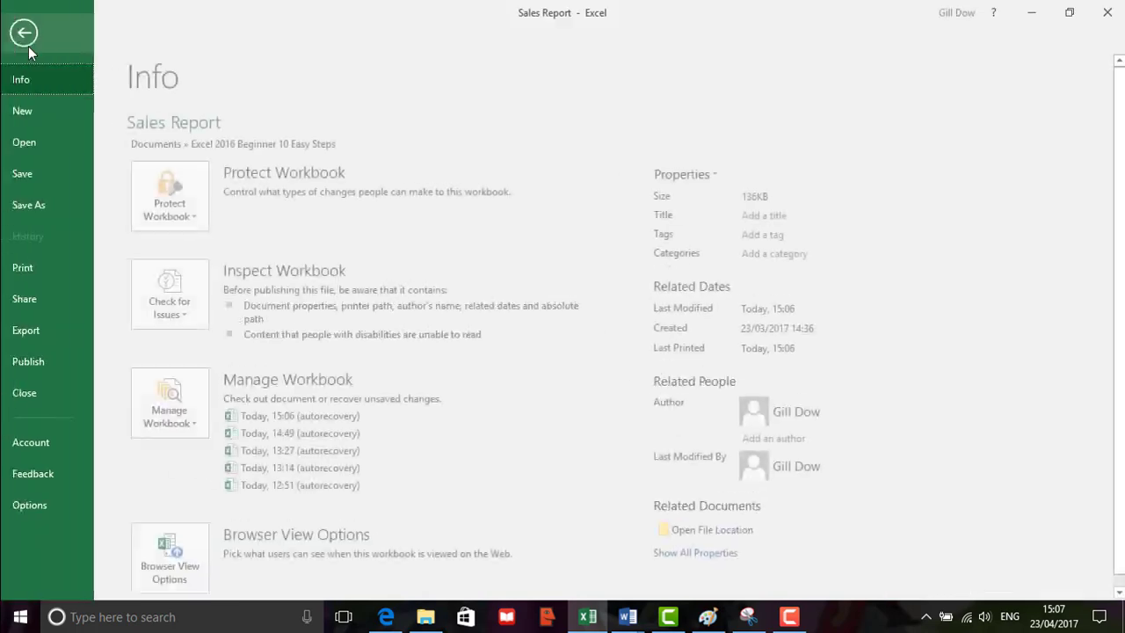
click(58, 267)
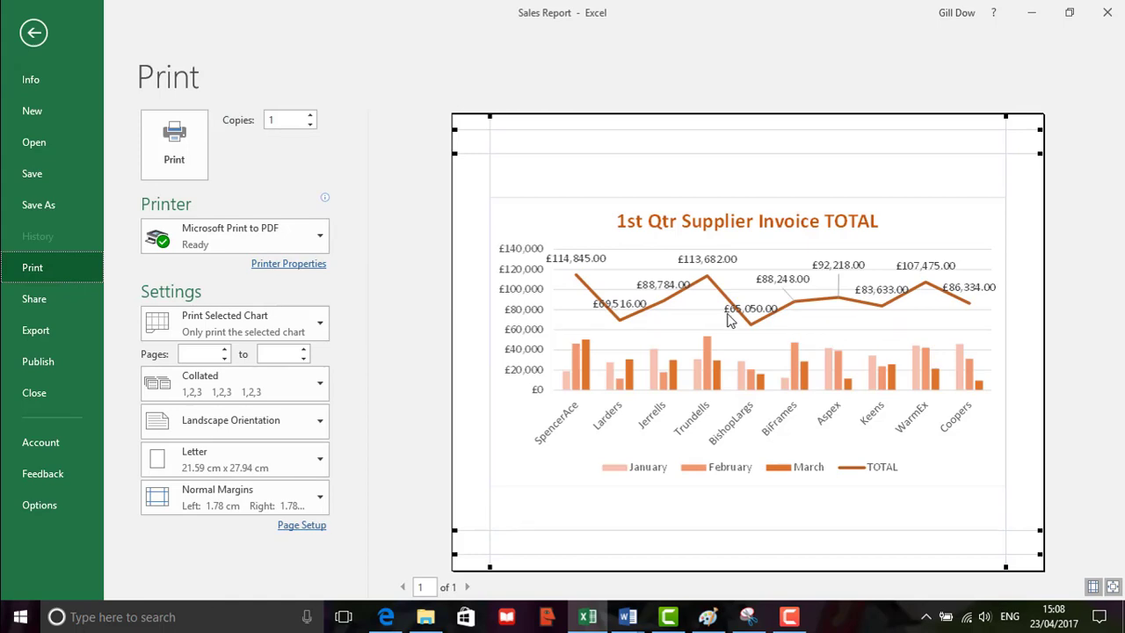
click(49, 41)
click(513, 258)
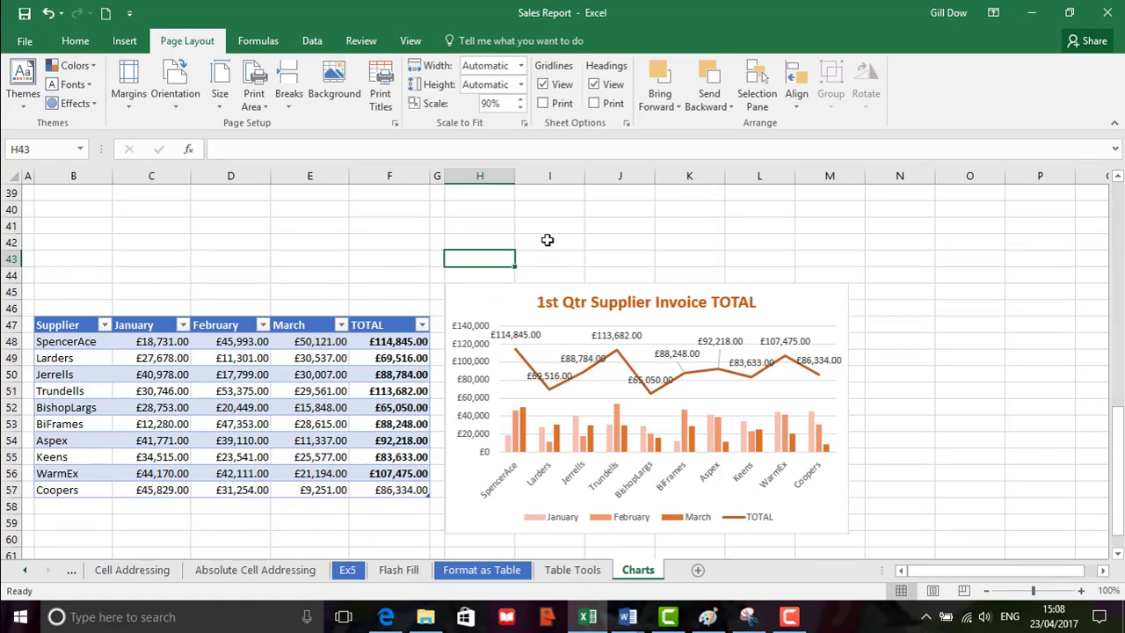
- Preview the whole Charts sheet for printing and check the layout of both pages
click(22, 42)
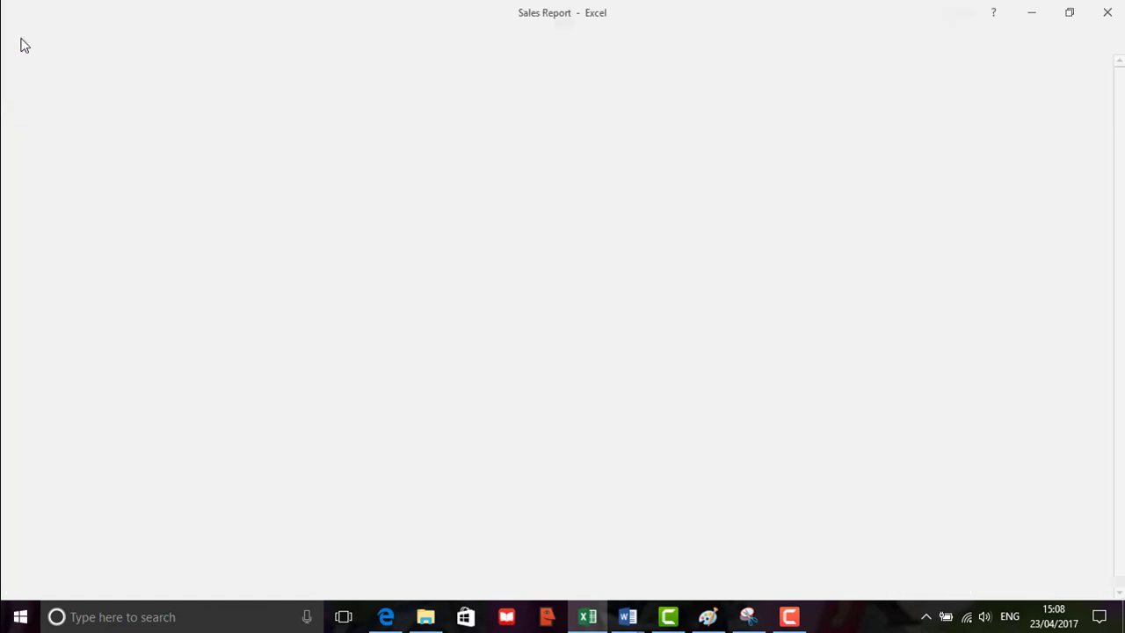
click(44, 265)
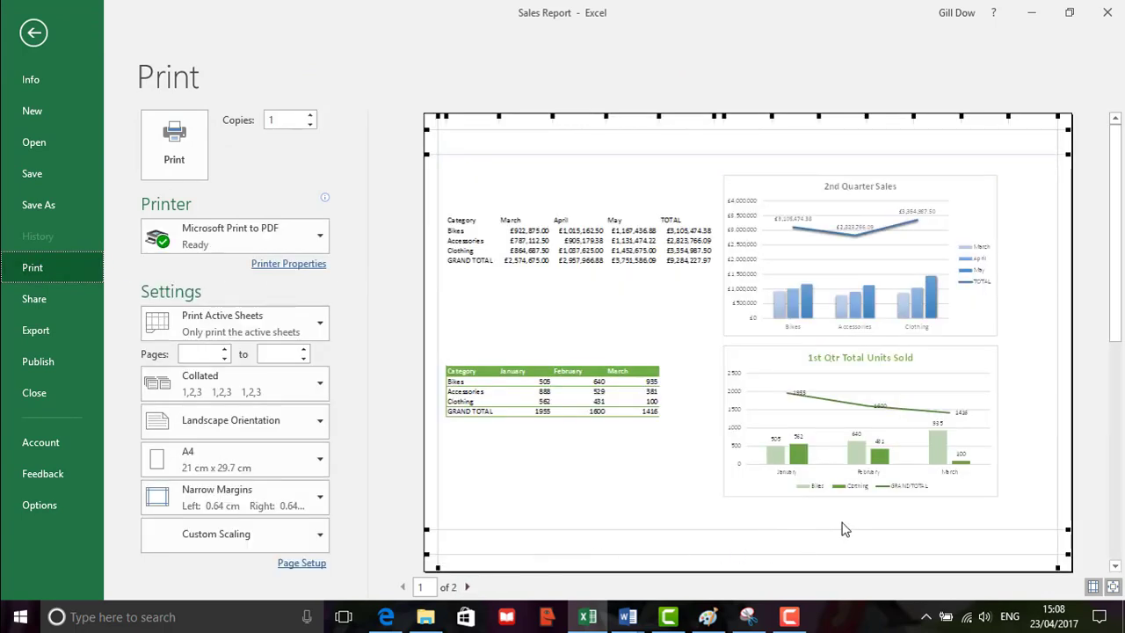
click(467, 587)
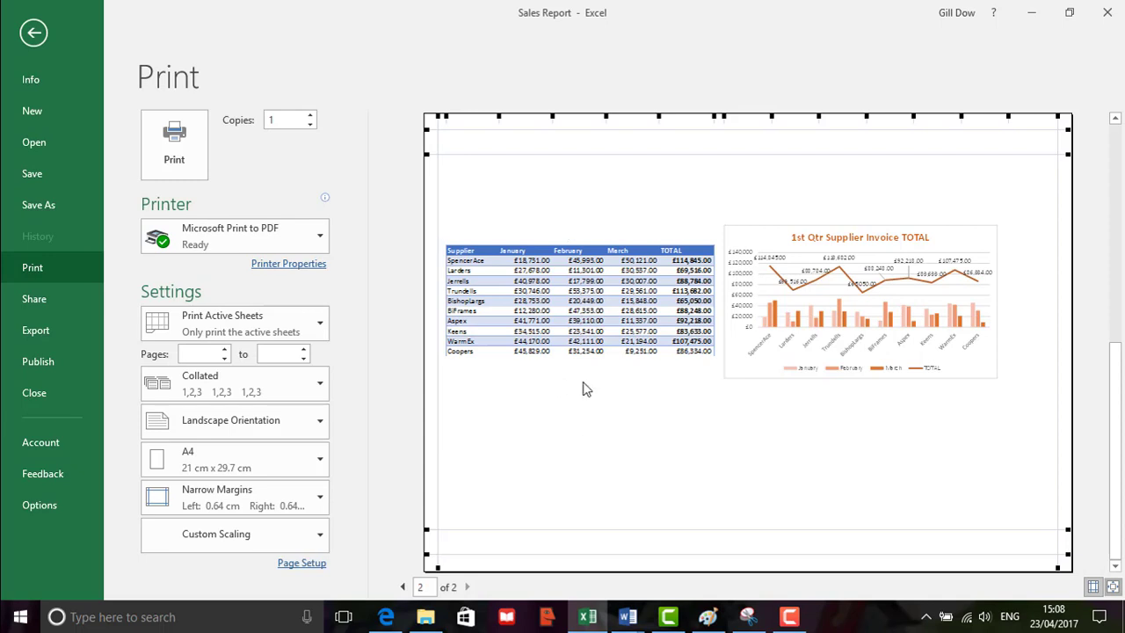
click(404, 587)
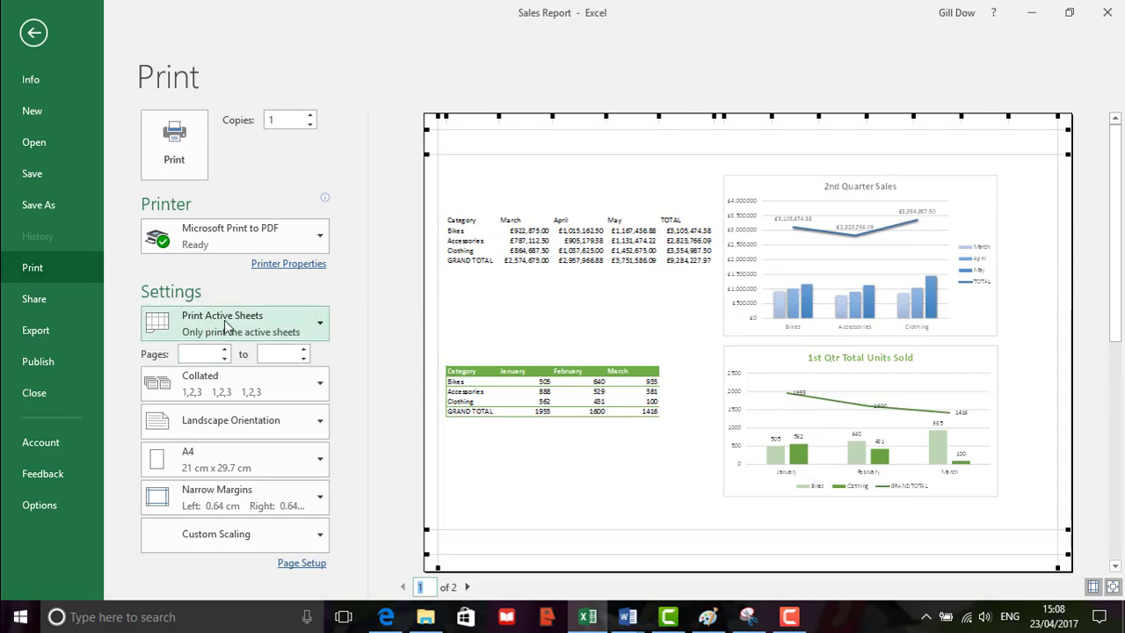
- Restrict the print range to pages 1 to 1
click(194, 353)
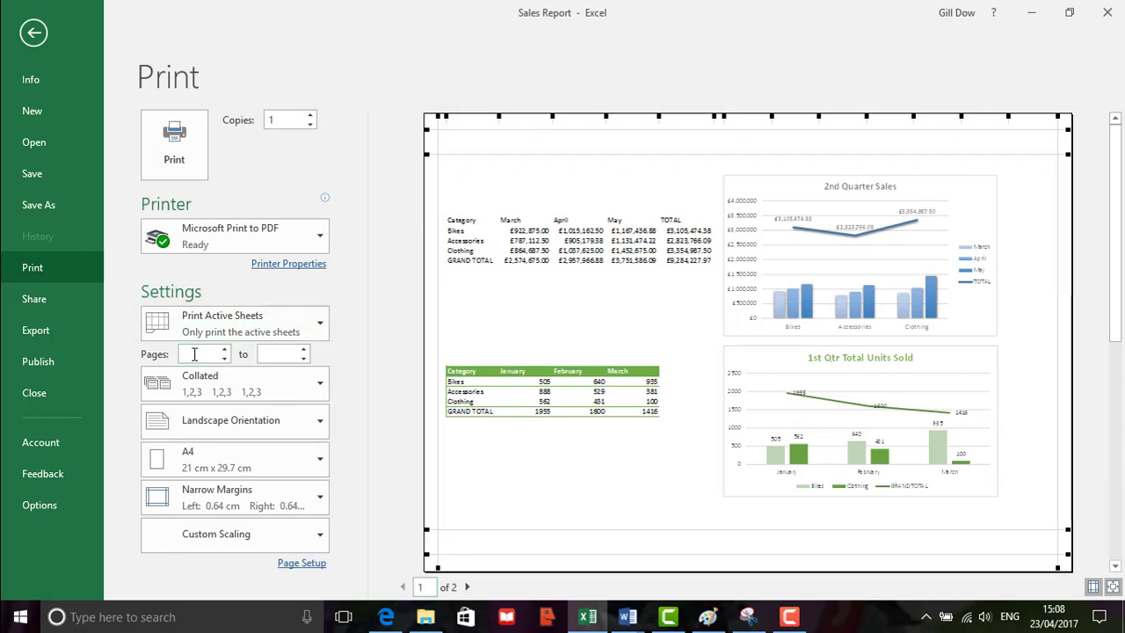
click(265, 353)
text(1)
click(350, 384)
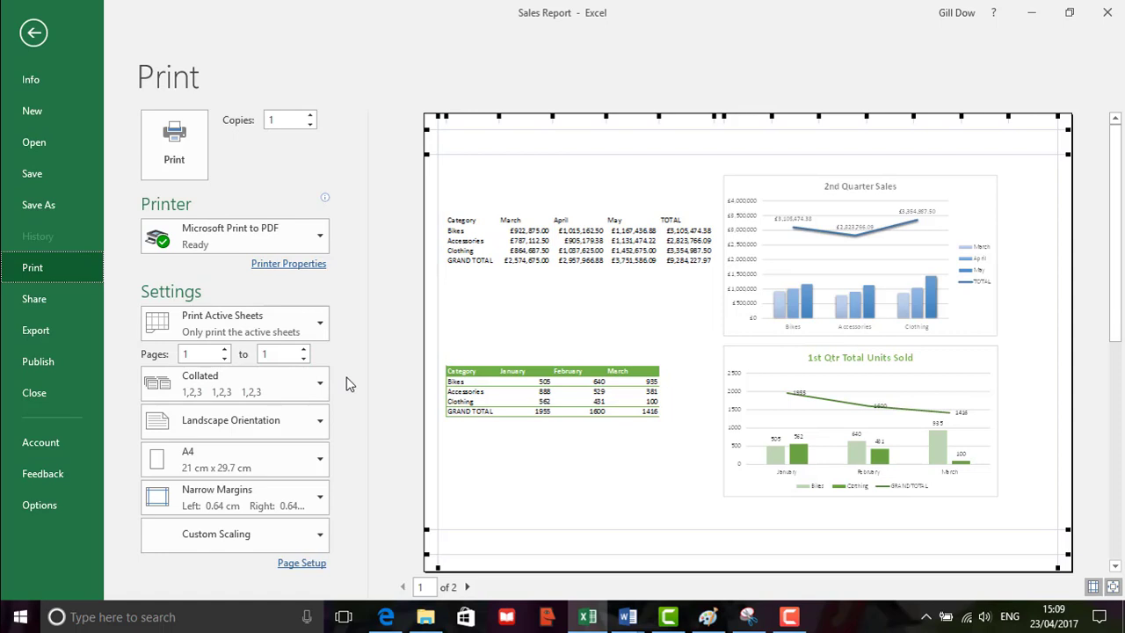
- Set the print range to pages 5 to 10 and the number of copies to 3, and return to the worksheet
click(188, 354)
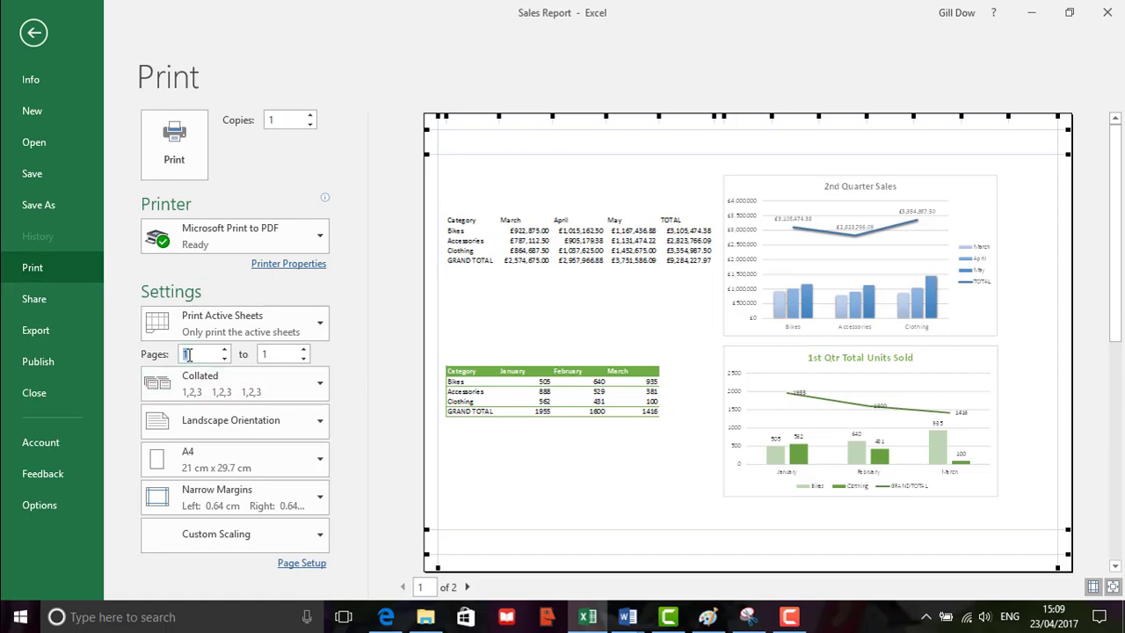
double_click(278, 355)
click(338, 361)
click(311, 115)
click(312, 116)
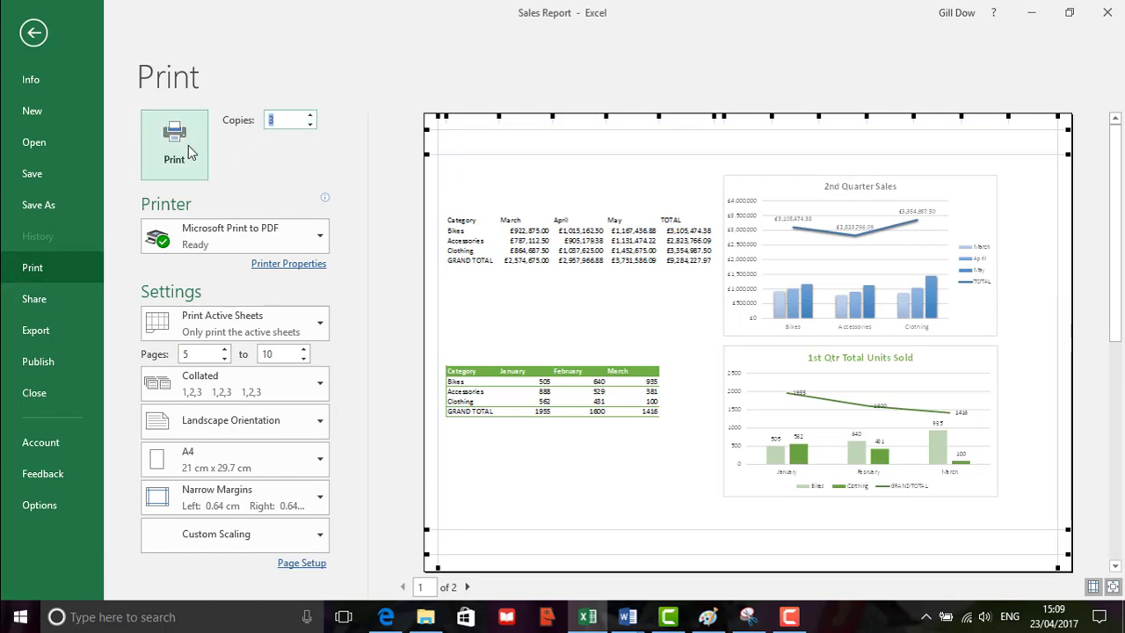
click(190, 151)
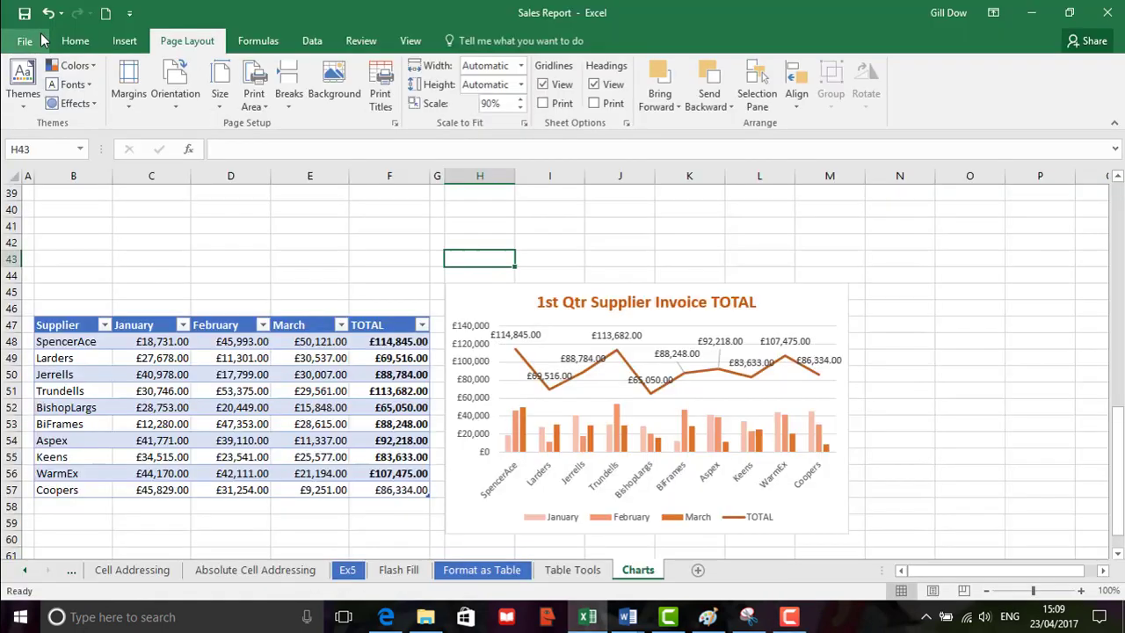
- Turn off the on-screen display of gridlines for the Charts worksheet
click(367, 242)
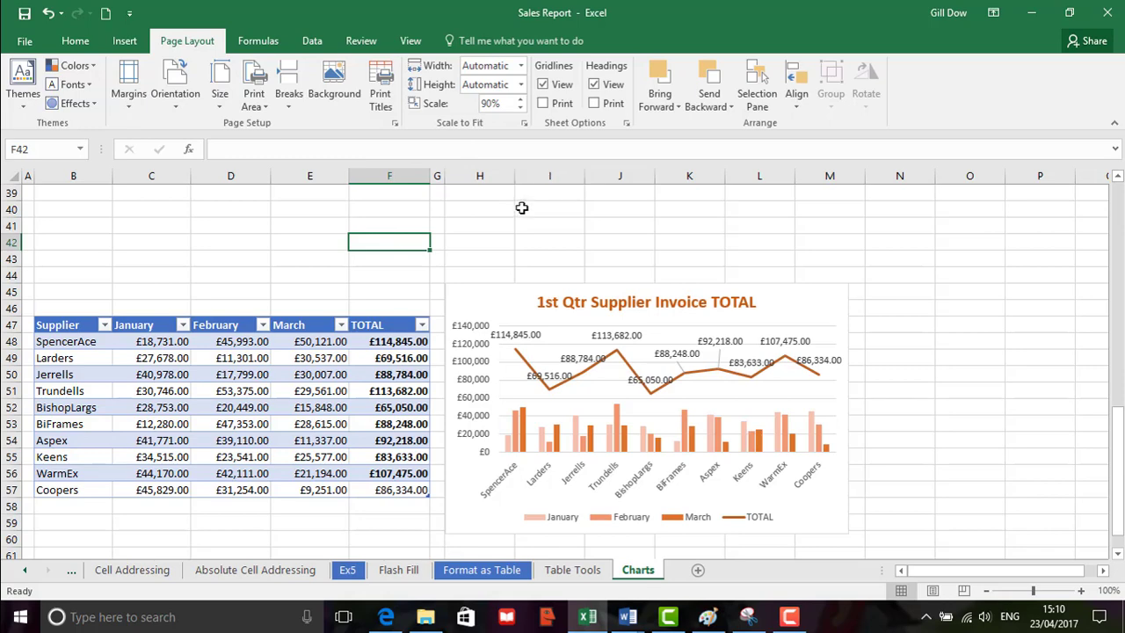
scroll(522, 211, up, 4)
scroll(522, 225, up, 8)
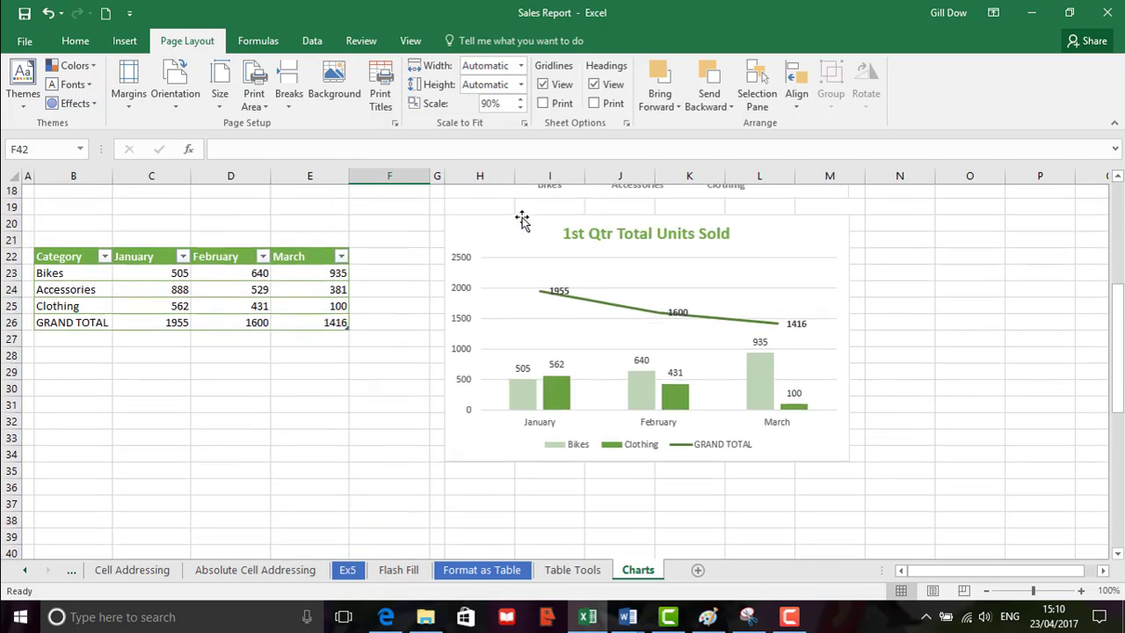
scroll(522, 228, up, 1)
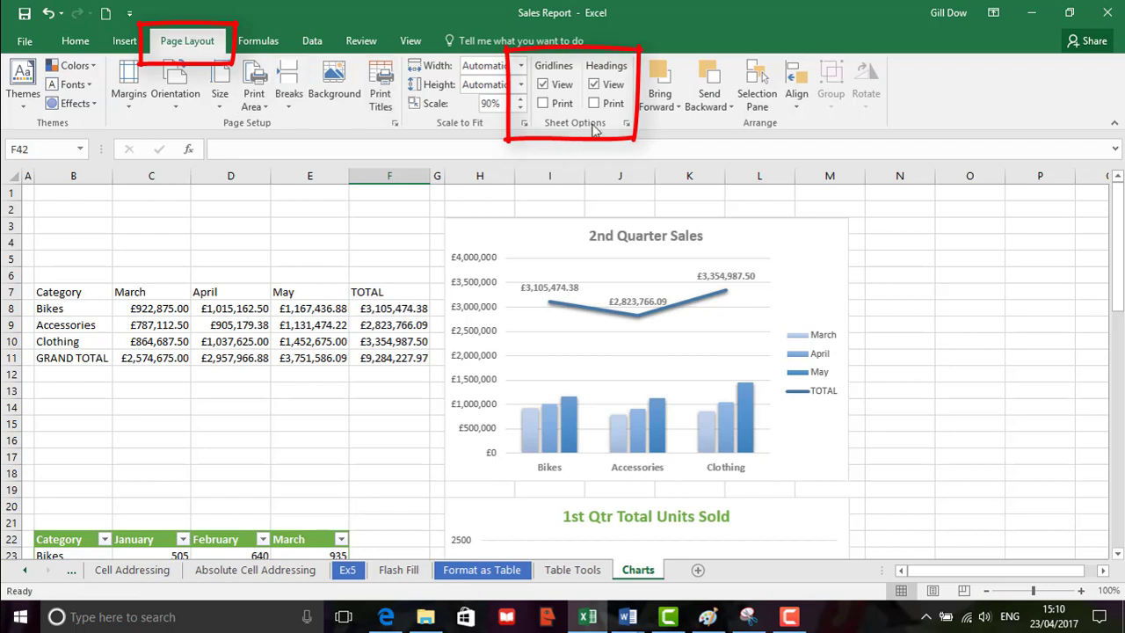
click(542, 85)
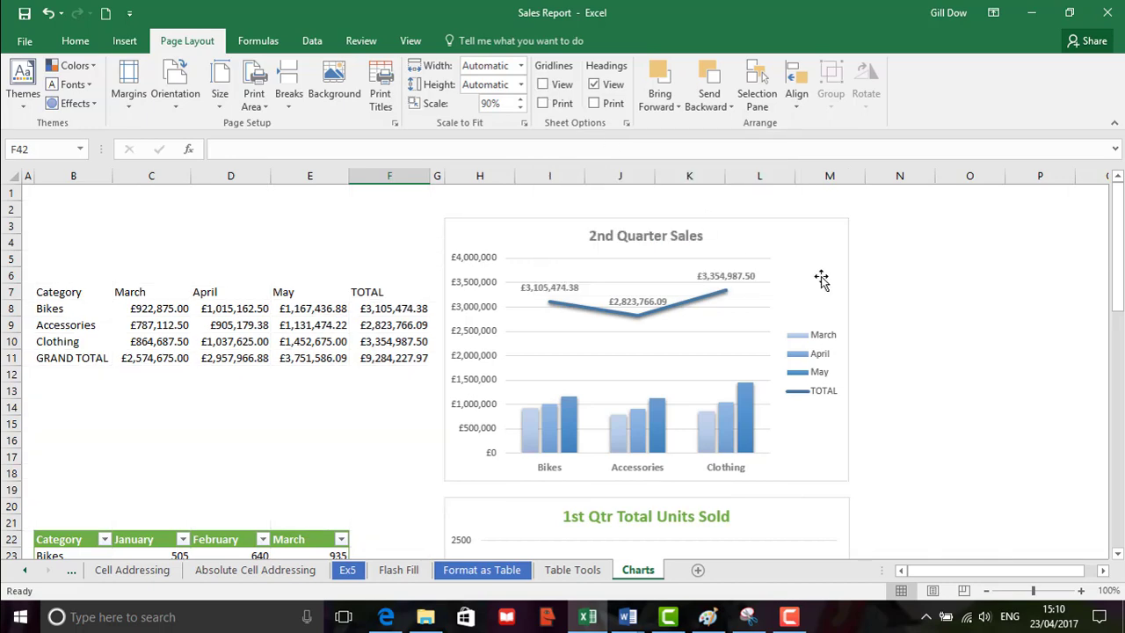
- Examine how the tables and charts on the worksheet look without gridlines, from the first rows down and back
scroll(902, 290, down, 1)
scroll(902, 290, down, 4)
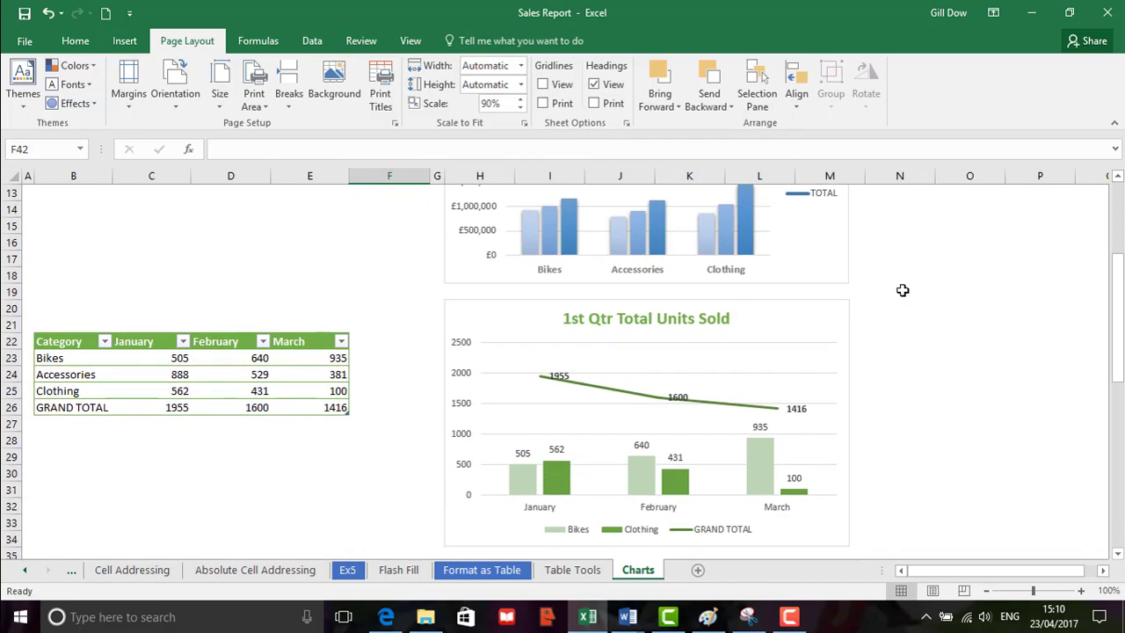
scroll(905, 291, up, 2)
scroll(905, 291, up, 3)
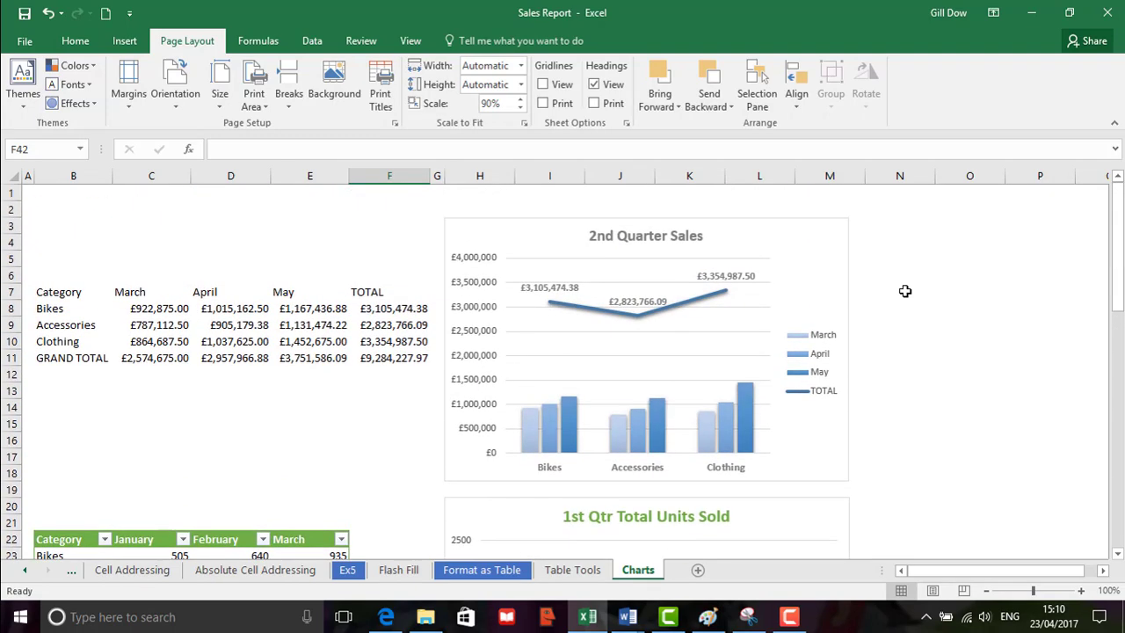
scroll(905, 290, down, 6)
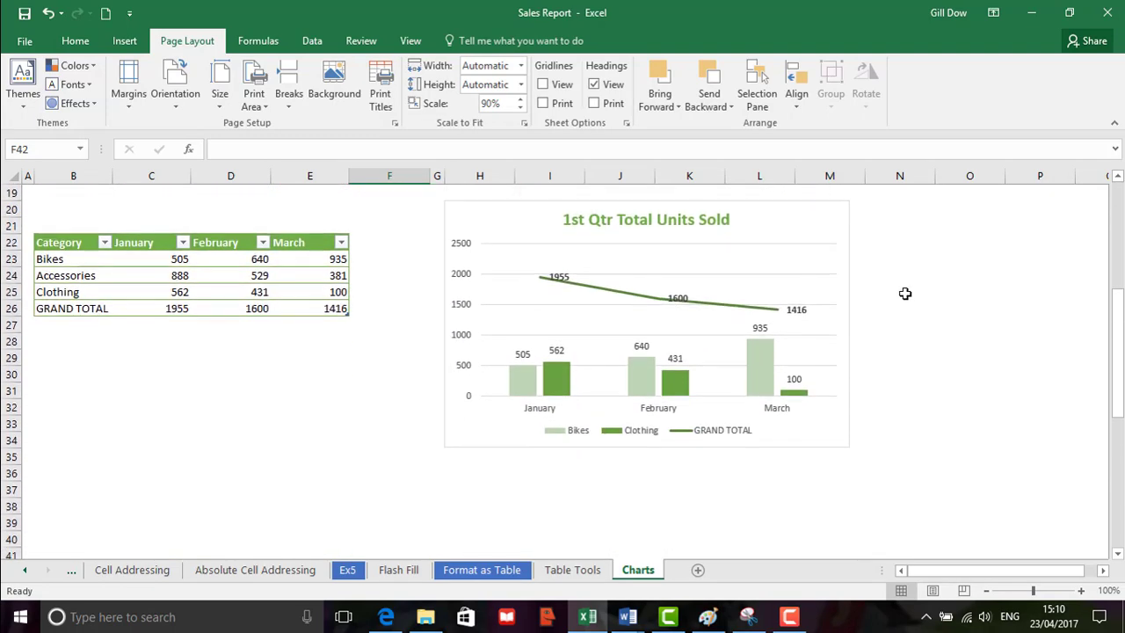
scroll(905, 294, down, 3)
scroll(905, 295, up, 3)
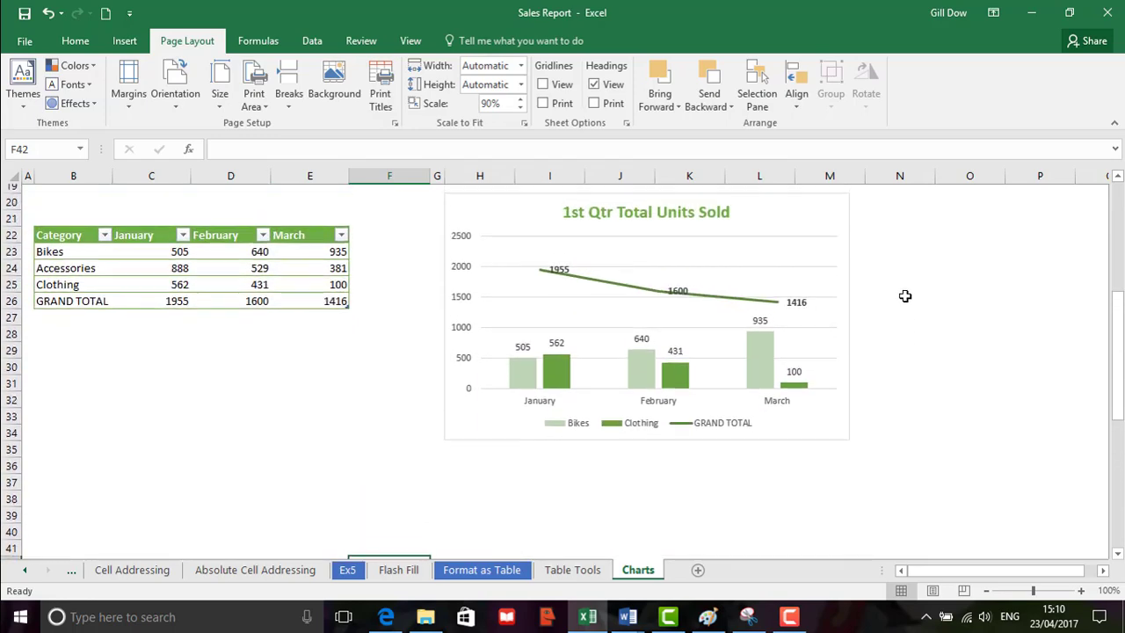
scroll(905, 296, up, 6)
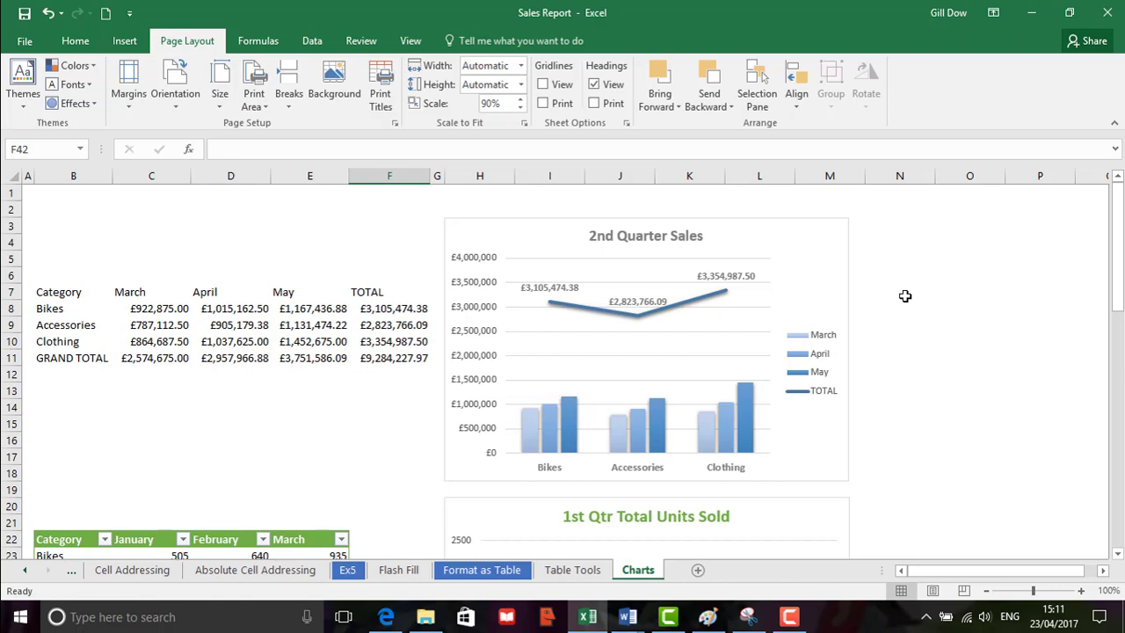
mouse_move(530, 424)
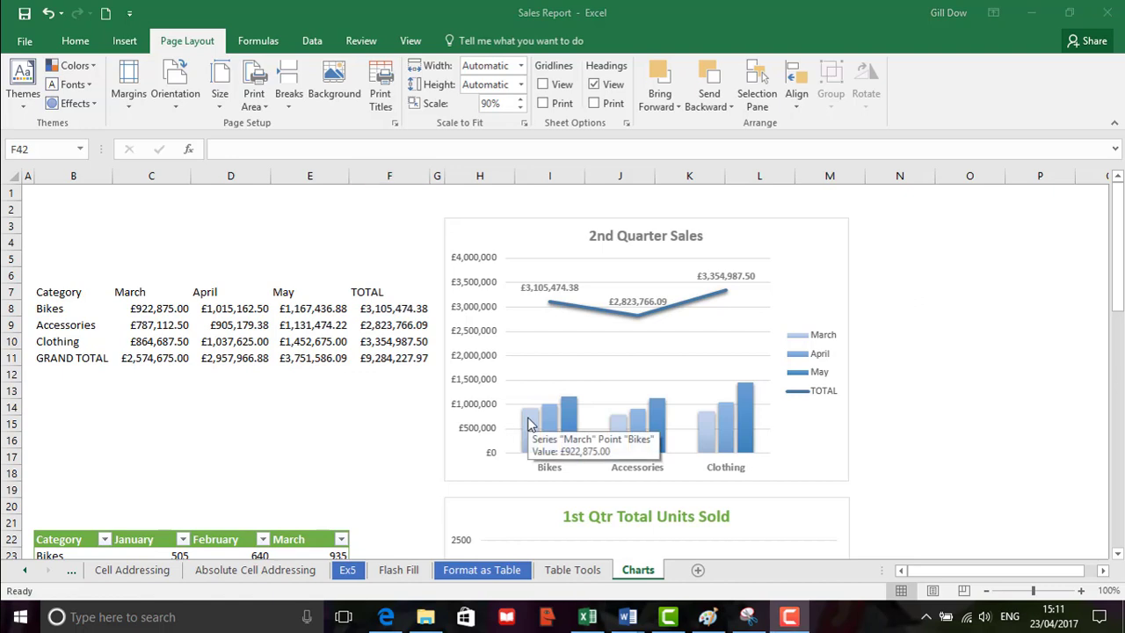